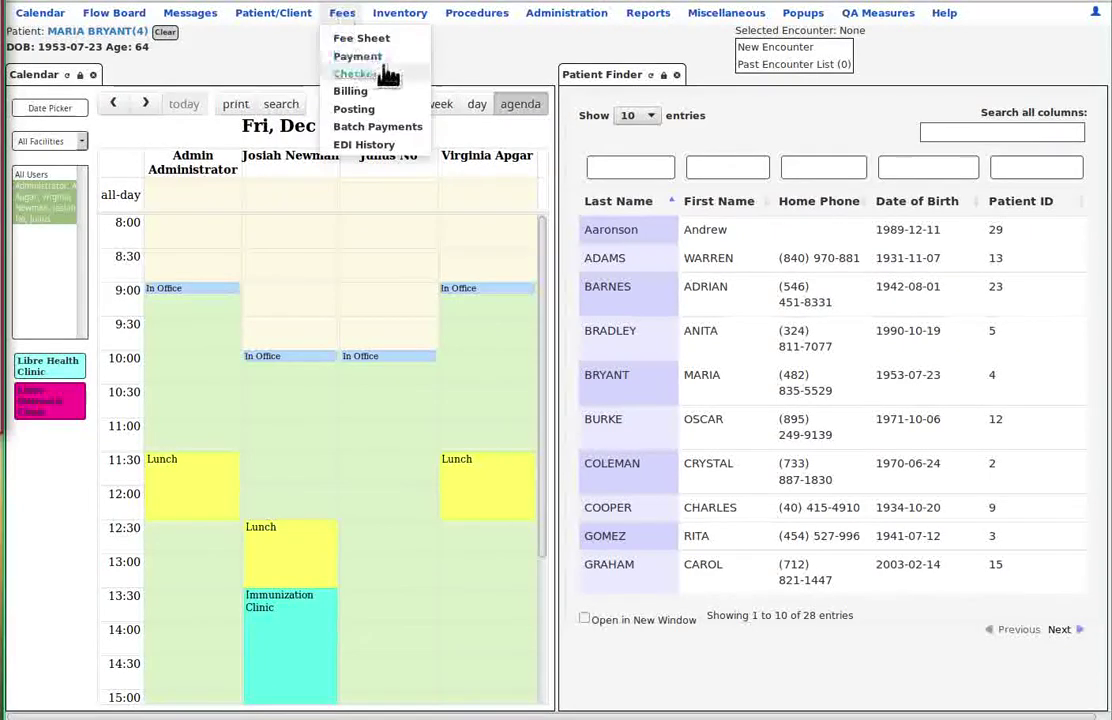
Open the Facilities list and close the Patient Finder and Calendar so that only the facilities remain open
mouse_move(578, 22)
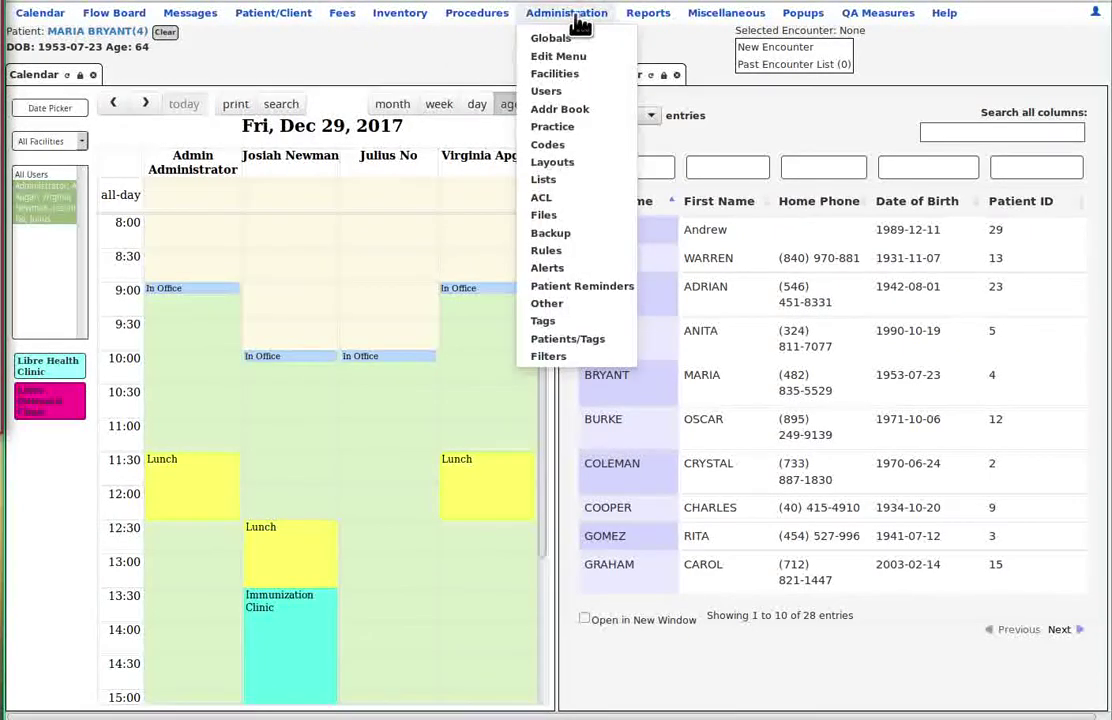
click(563, 80)
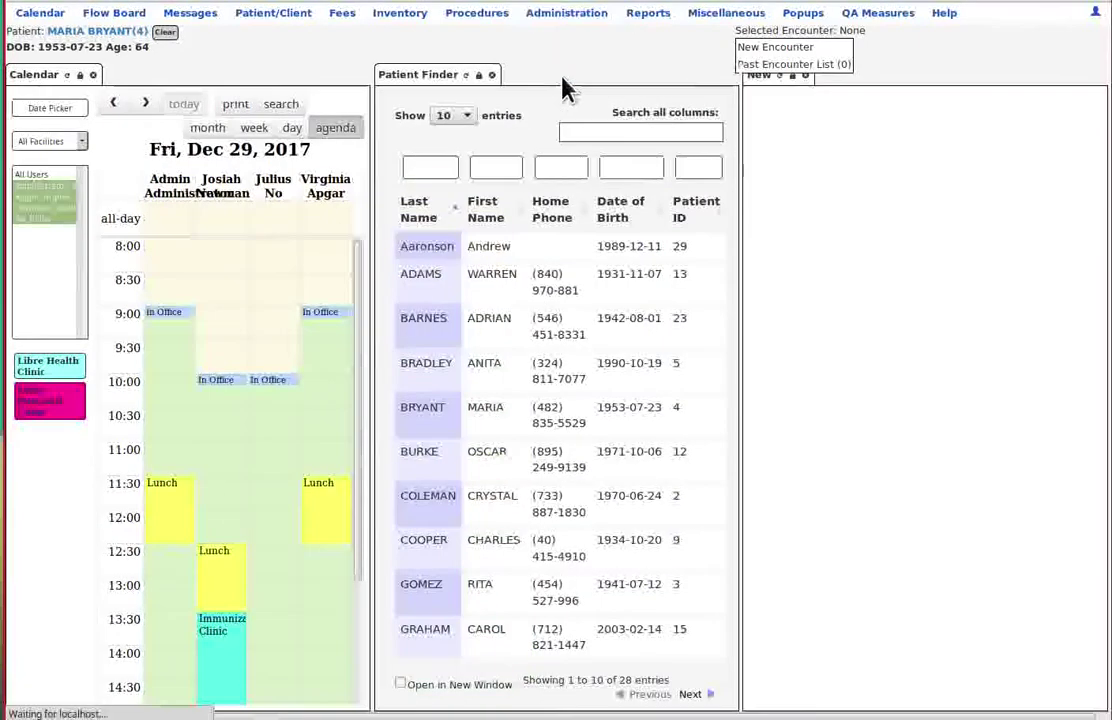
click(491, 76)
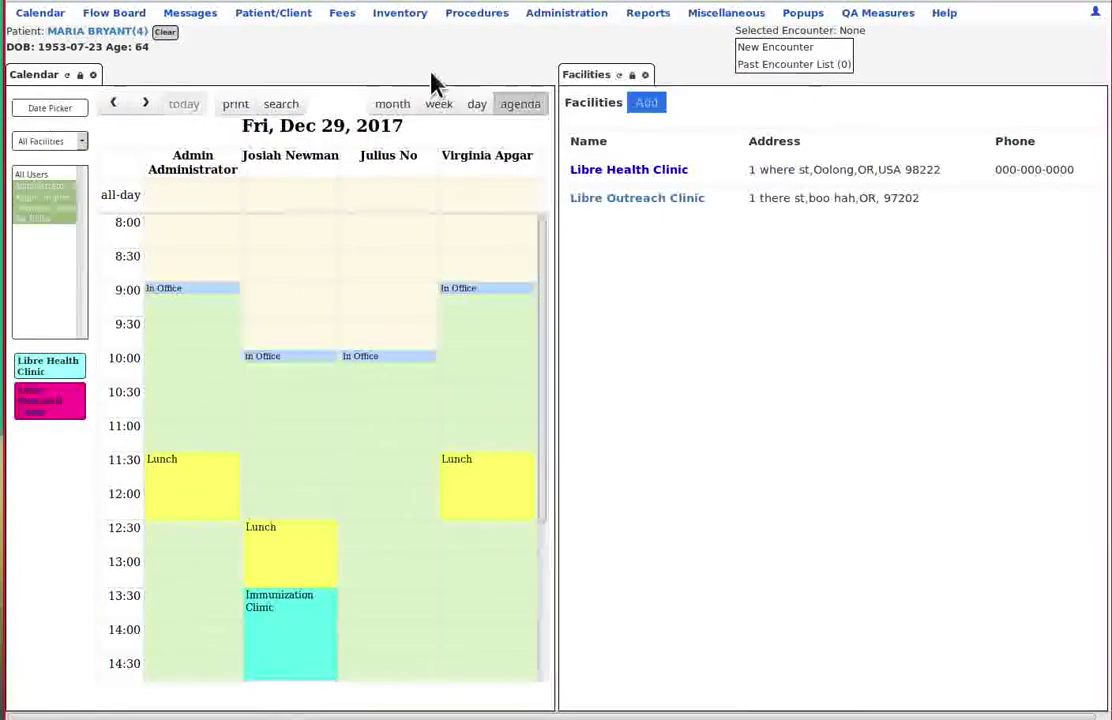
click(94, 76)
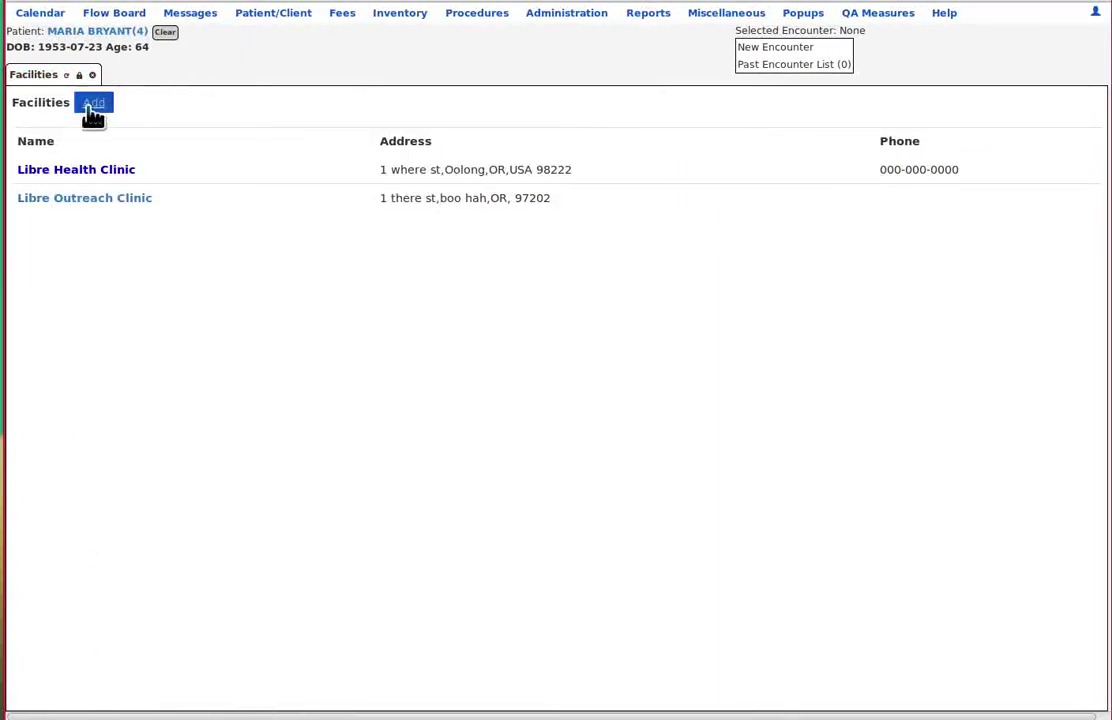
Open the Libre Health Clinic facility record, examine its address, phone and fax details, and close it
click(80, 173)
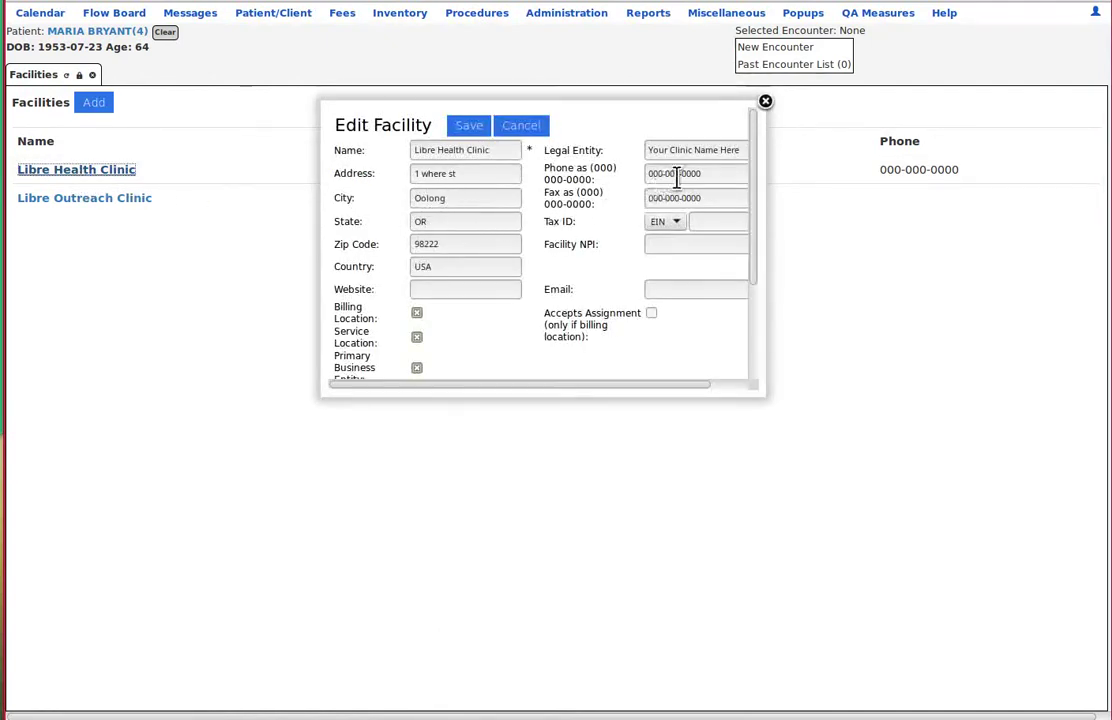
click(733, 198)
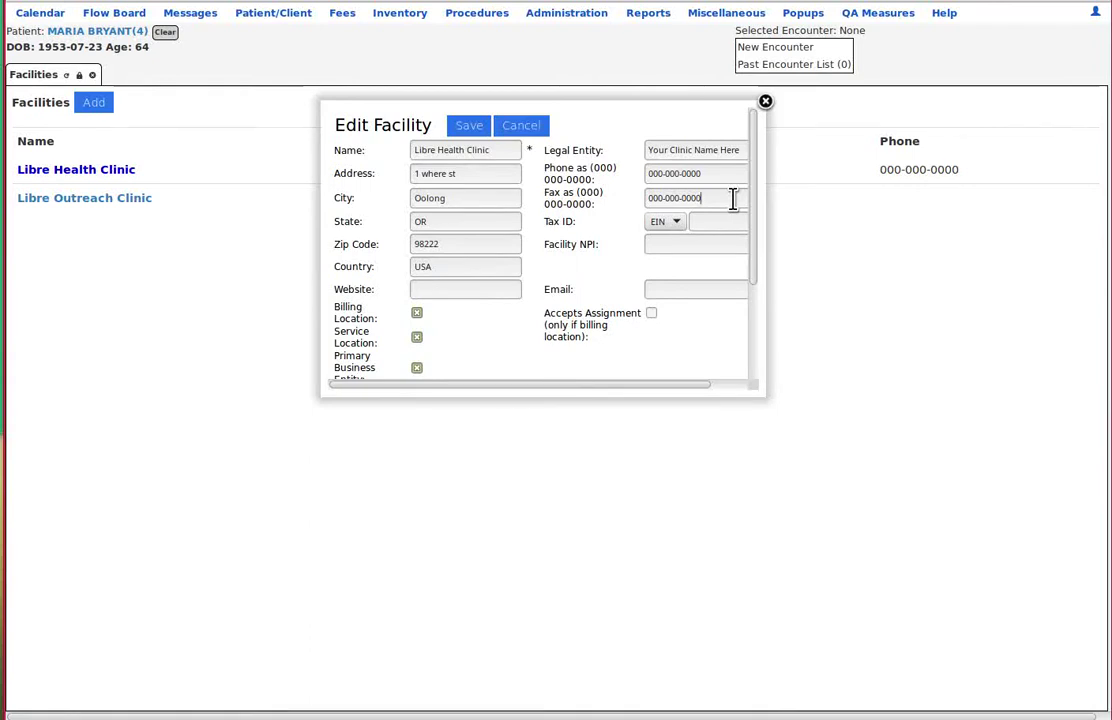
key(Return)
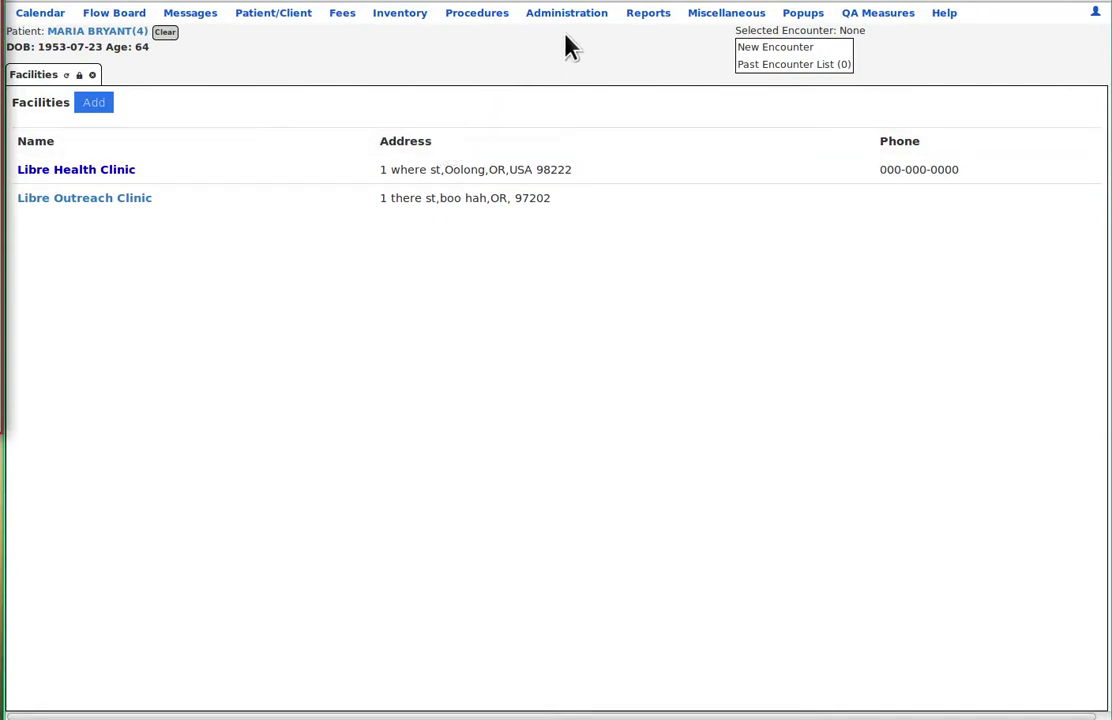
Open the palliative care physician's user record and examine the NPI, state license number and DEA number entries
mouse_move(566, 22)
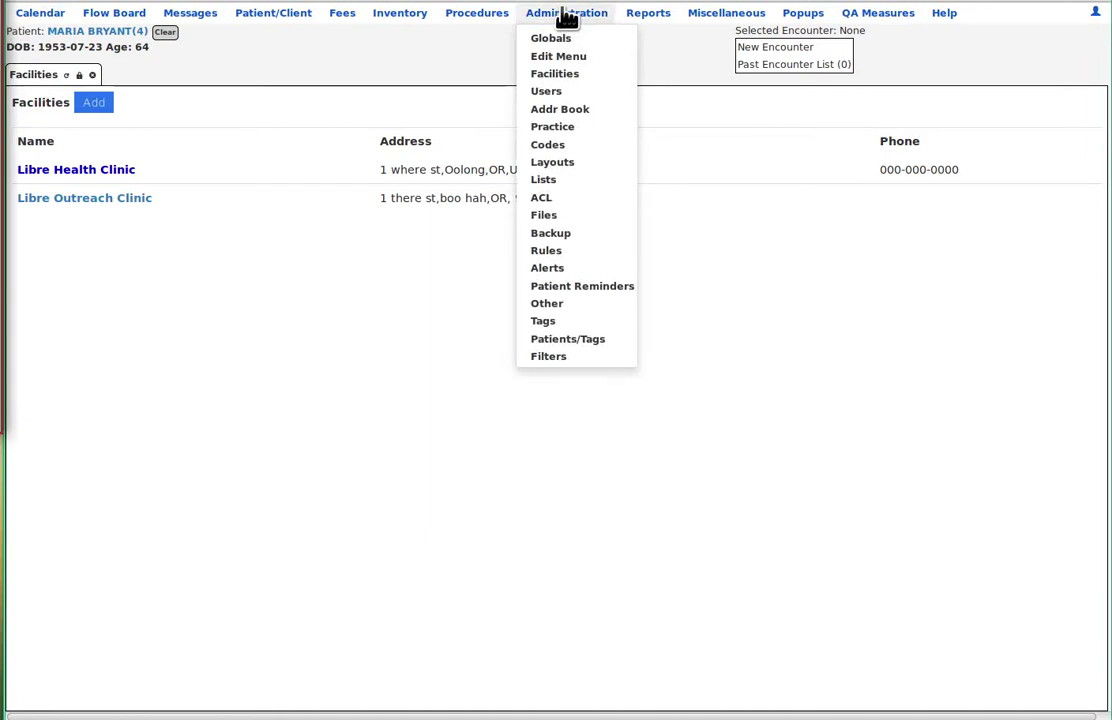
click(560, 97)
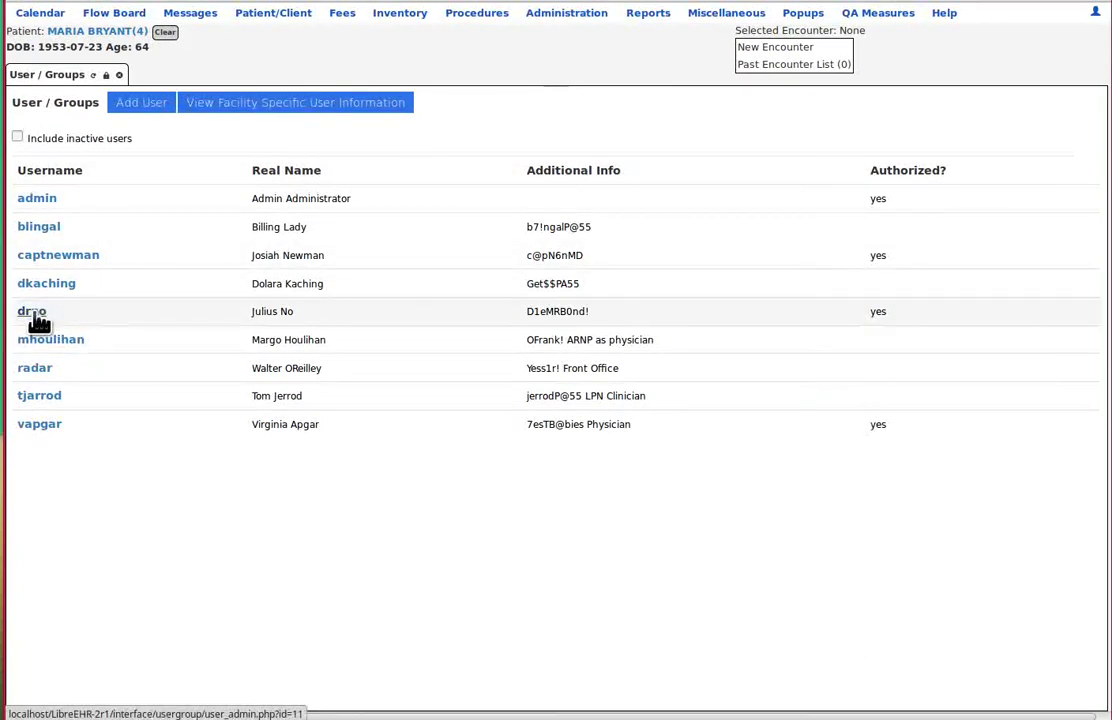
click(35, 313)
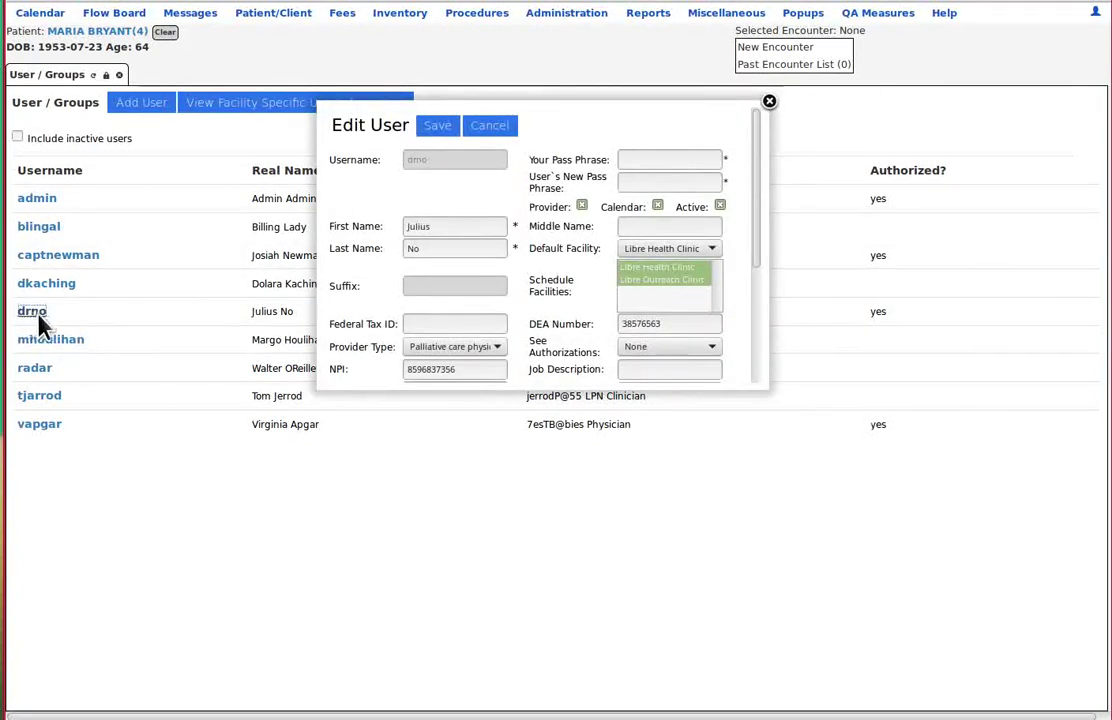
double_click(487, 369)
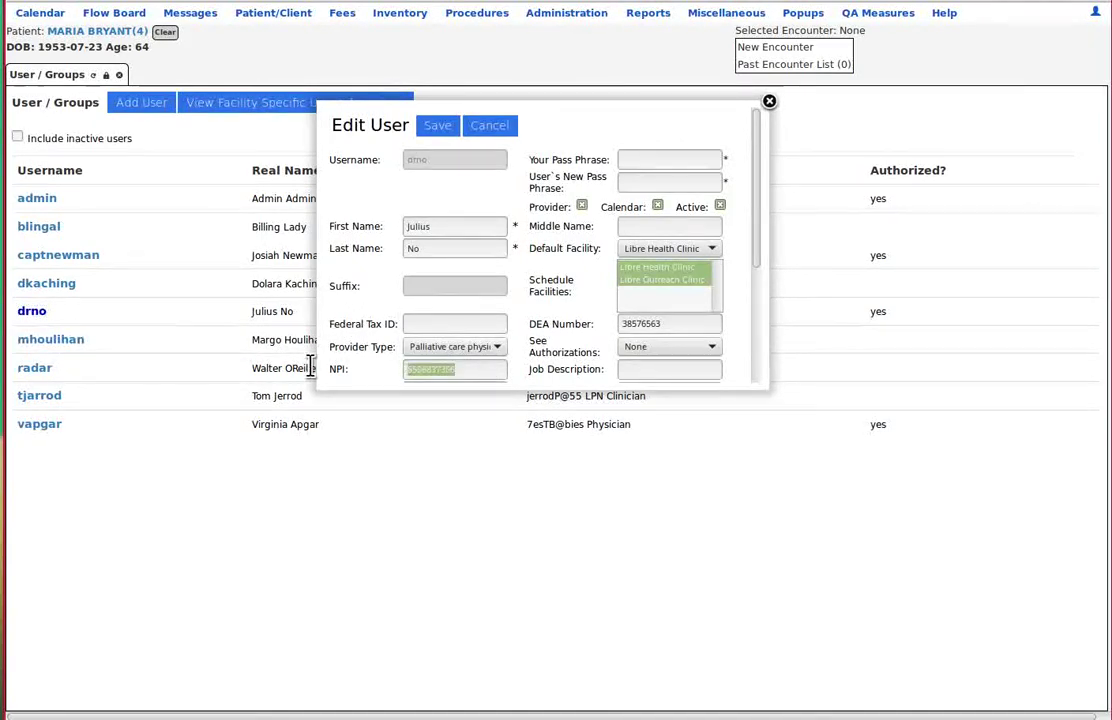
click(463, 369)
scroll(479, 360, down, 3)
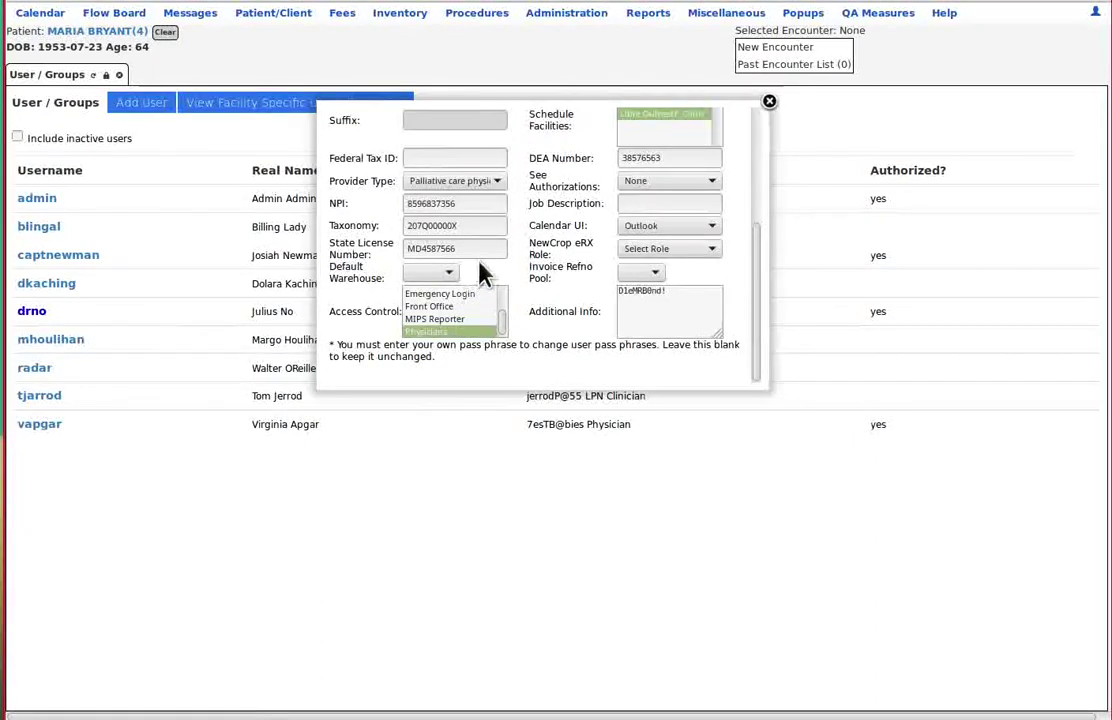
drag(486, 248, 367, 243)
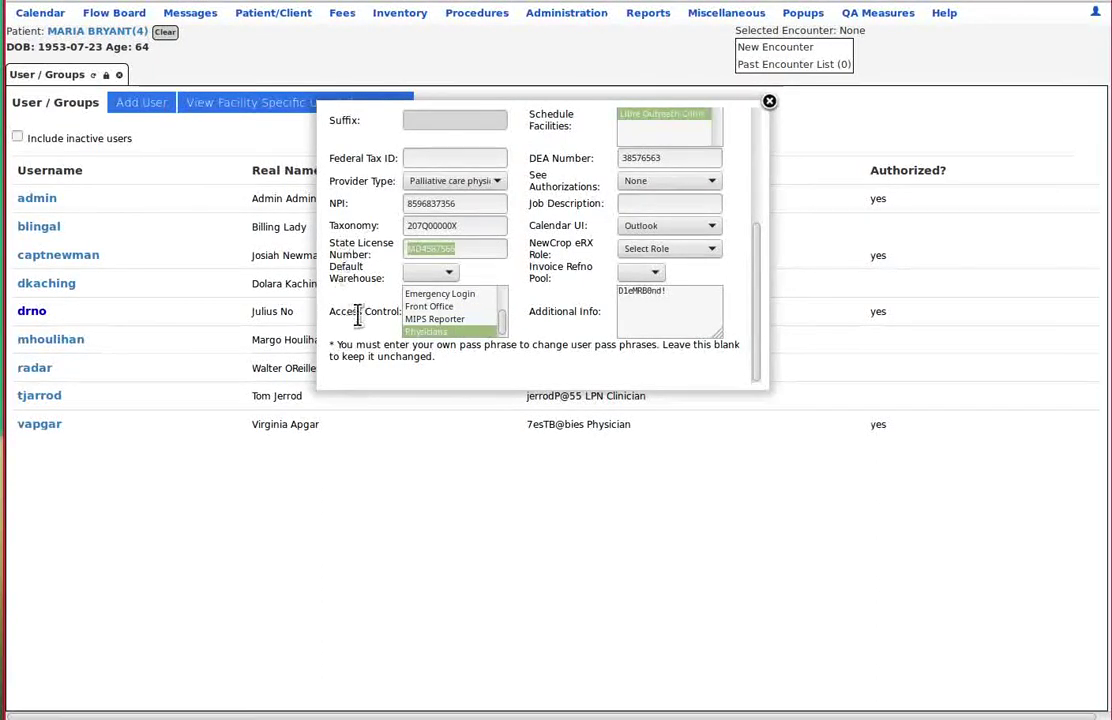
drag(692, 160, 549, 154)
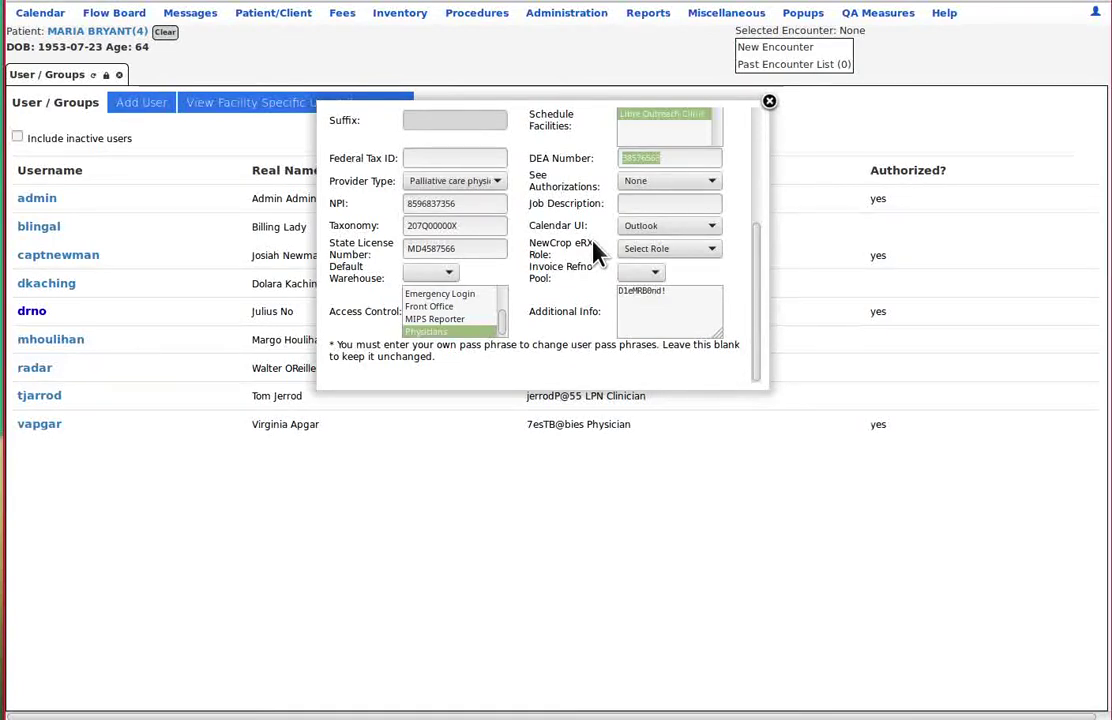
click(769, 101)
Examine the Rx section of the global settings, including the DEA, NPI, state license, paper size and margin options
click(570, 10)
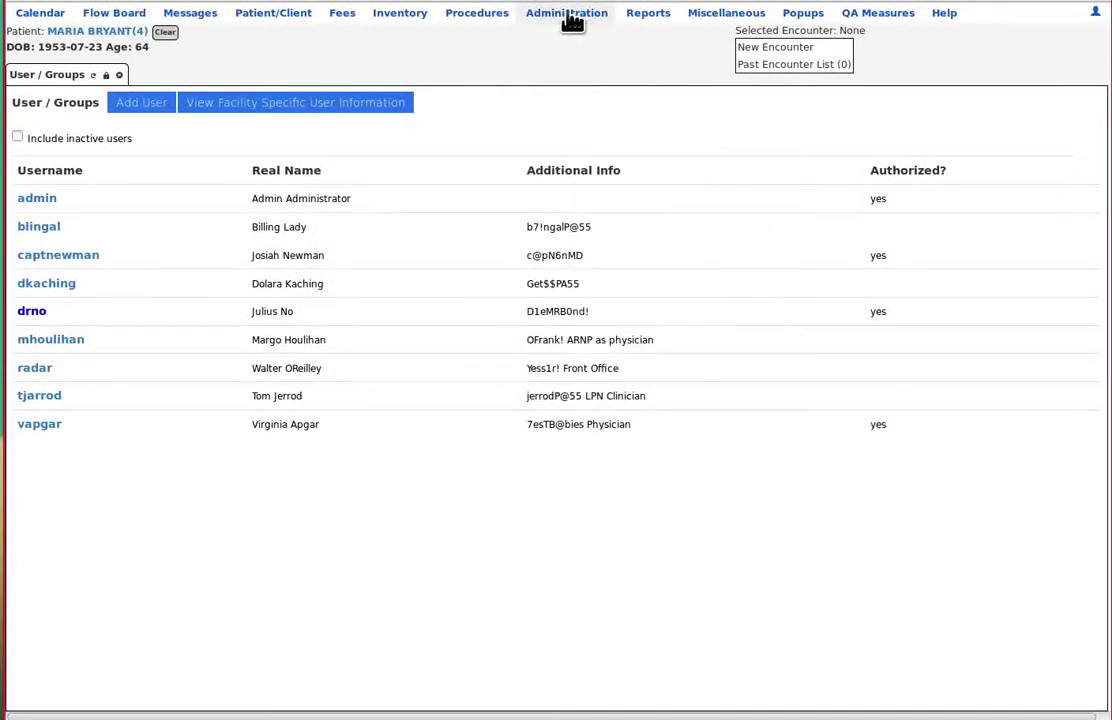
click(561, 41)
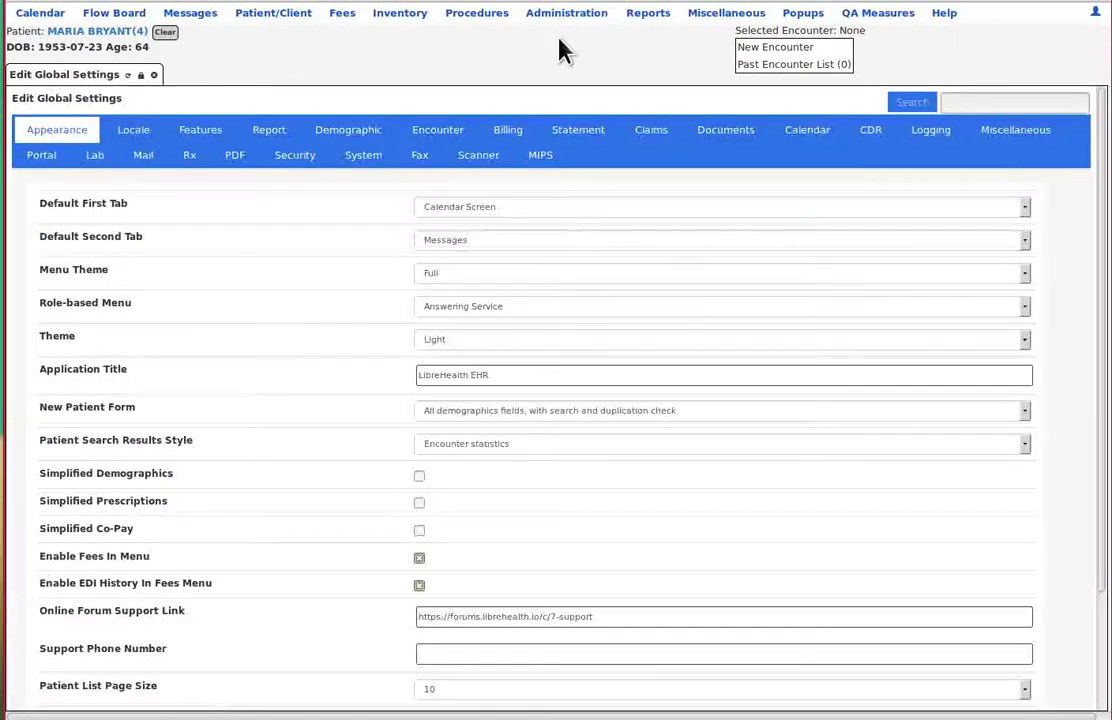
click(190, 163)
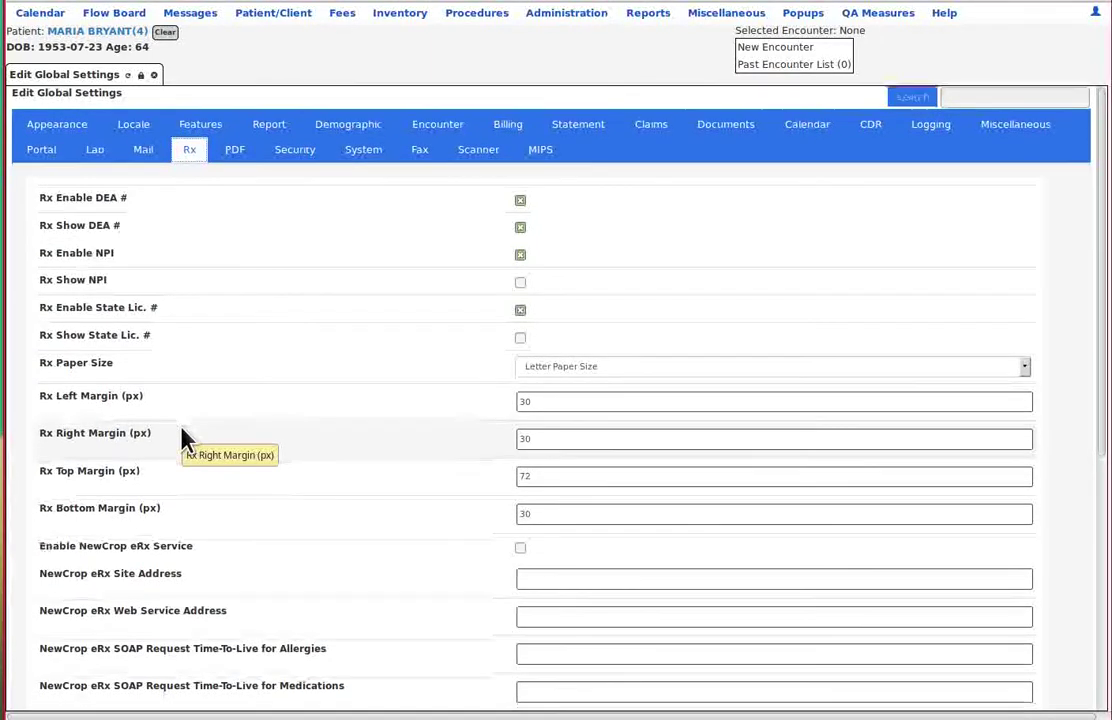
scroll(182, 437, down, 3)
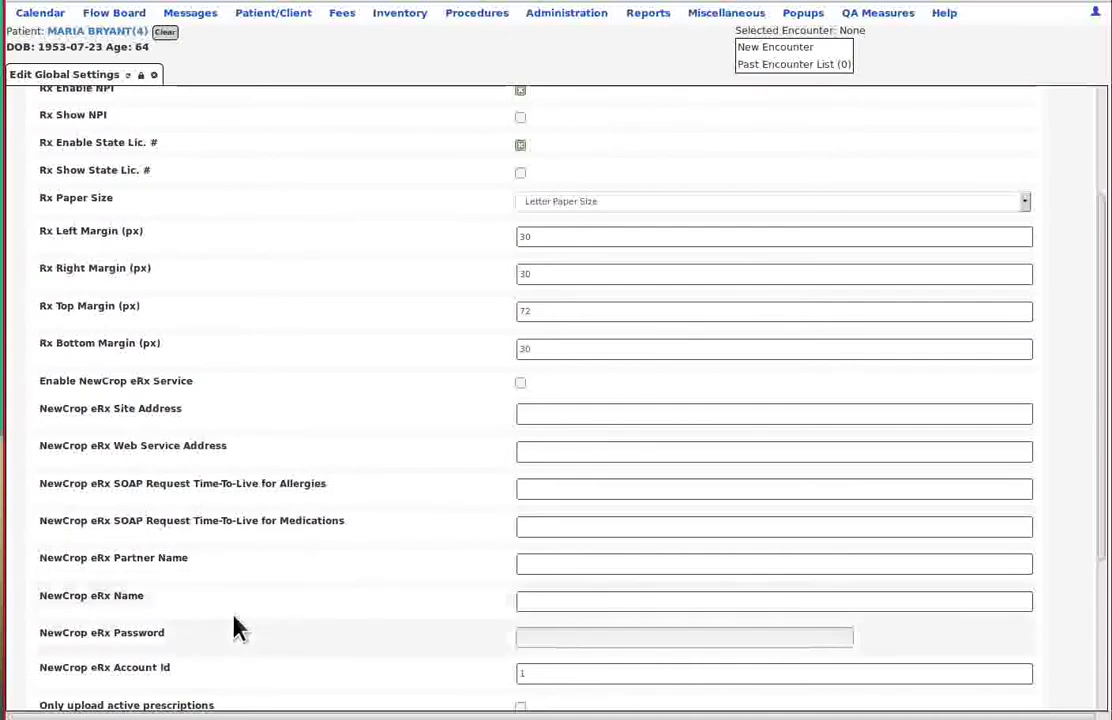
scroll(241, 540, up, 3)
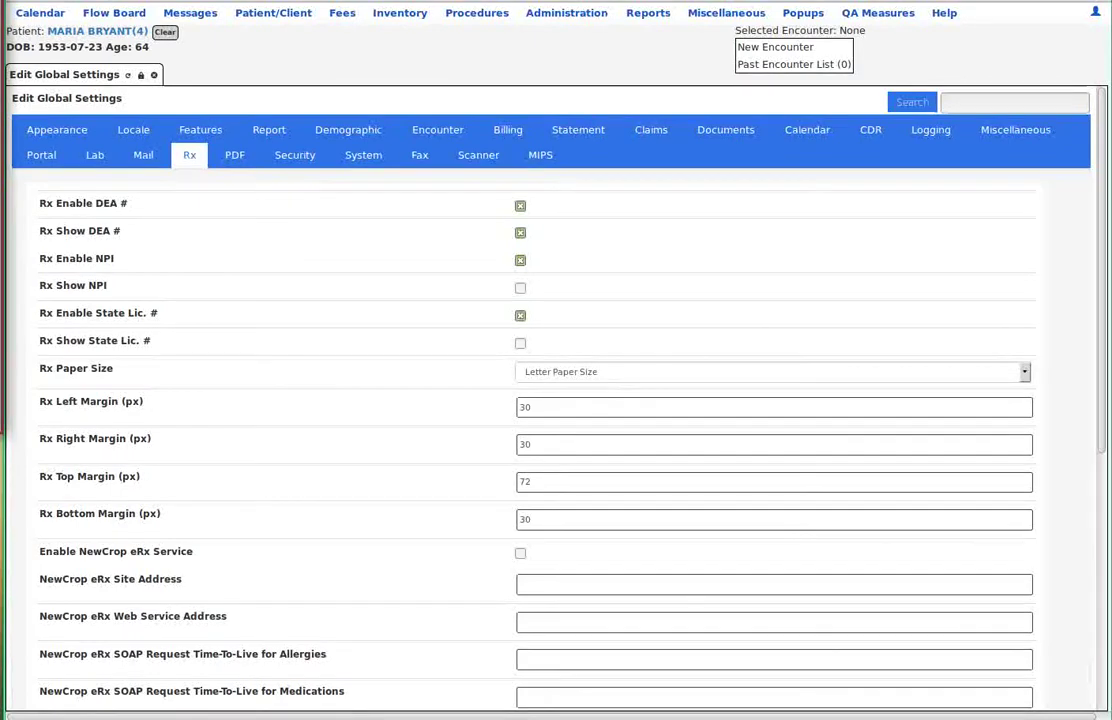
Open the selected patient's chart, close the global settings, and start a new prescription for the patient
click(101, 33)
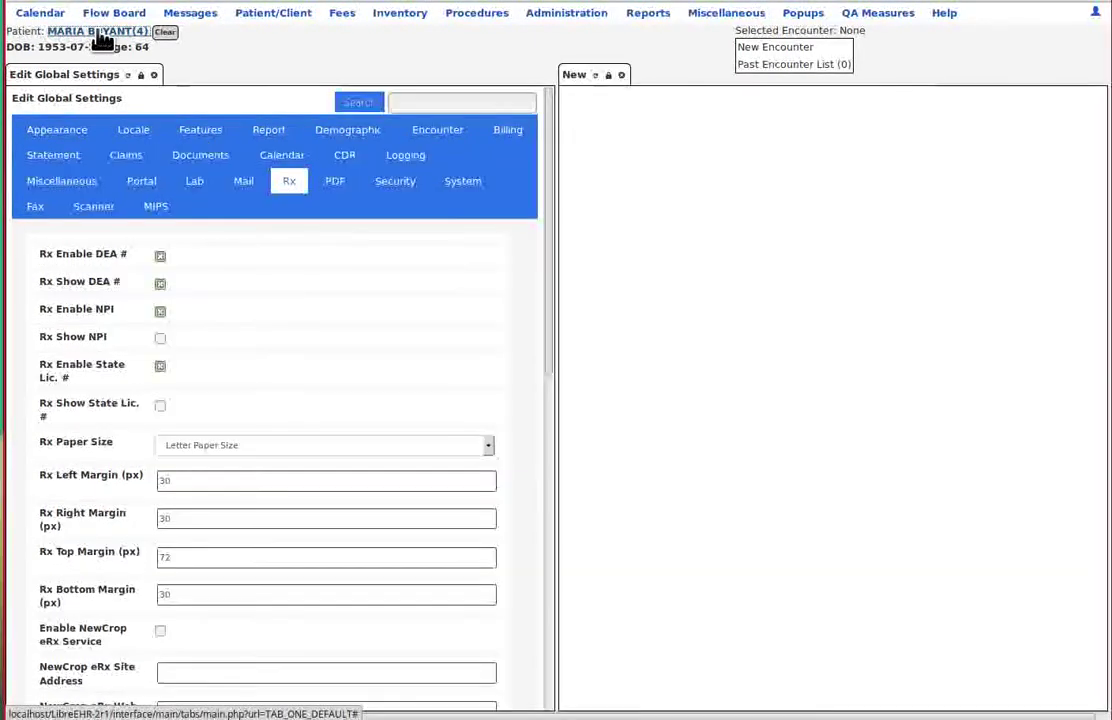
click(155, 76)
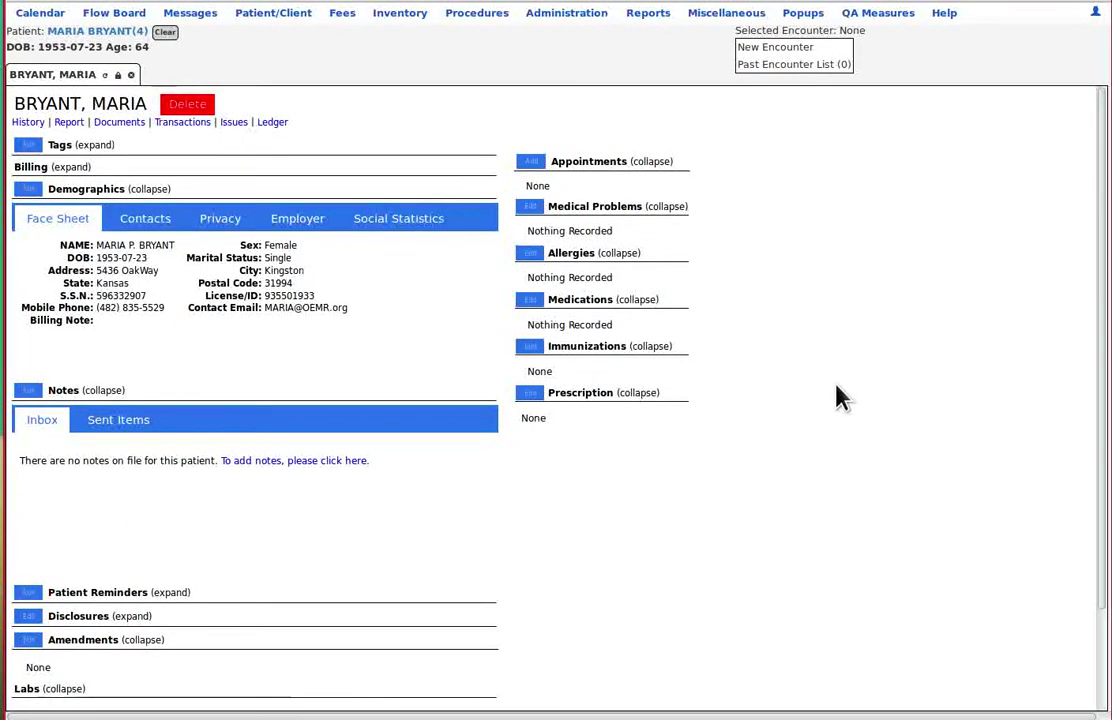
click(531, 396)
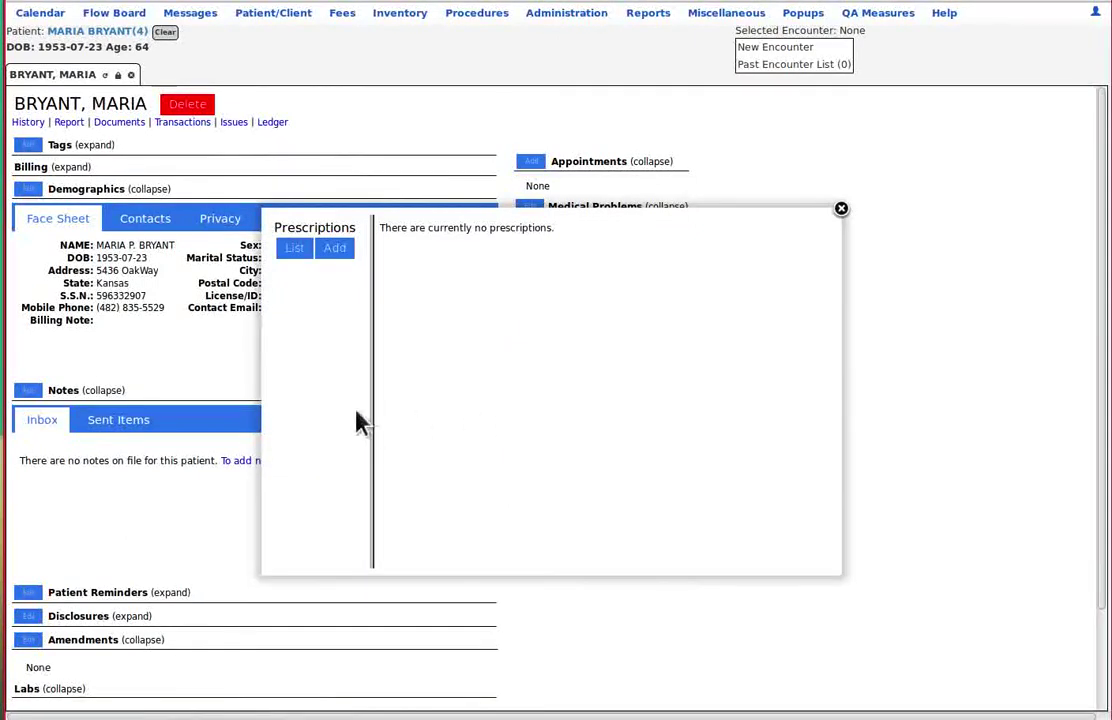
click(340, 252)
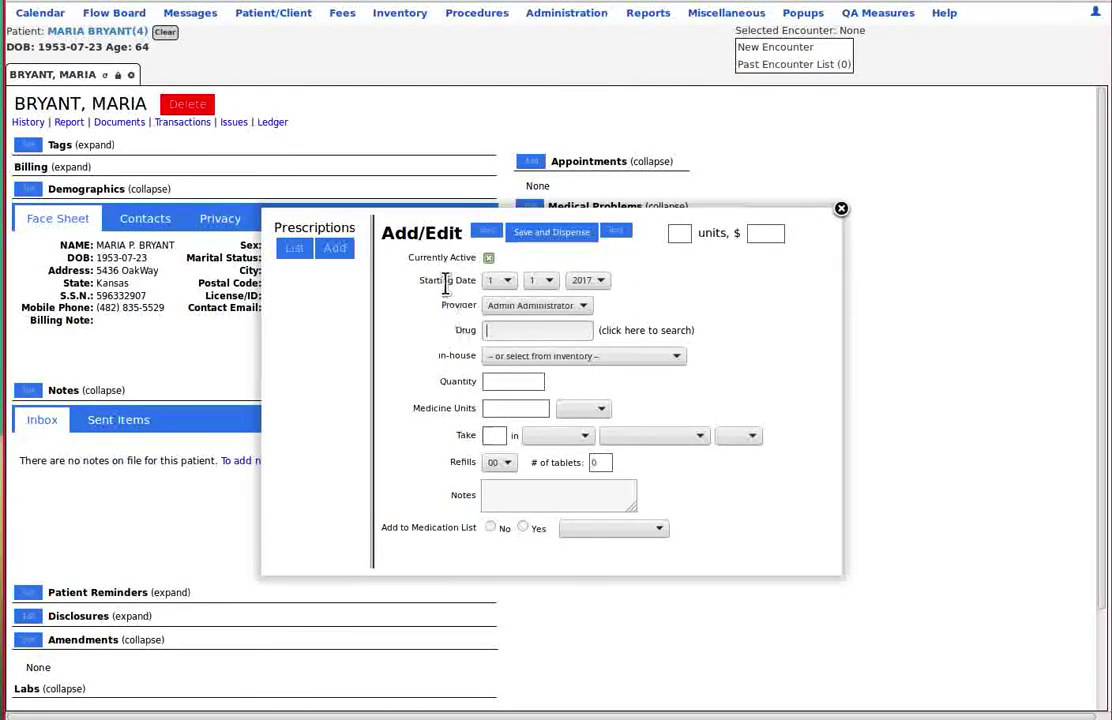
Set the prescription's starting date to month 12, day 19, and choose the physician whose user record was reviewed as provider
click(507, 282)
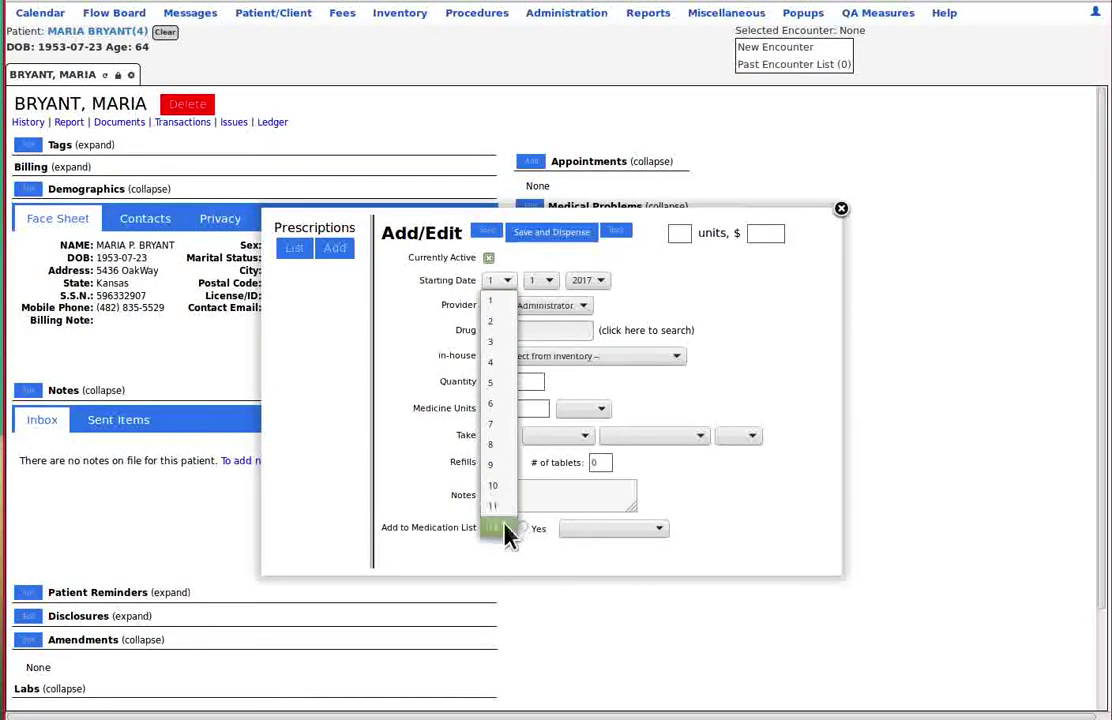
click(492, 527)
click(548, 281)
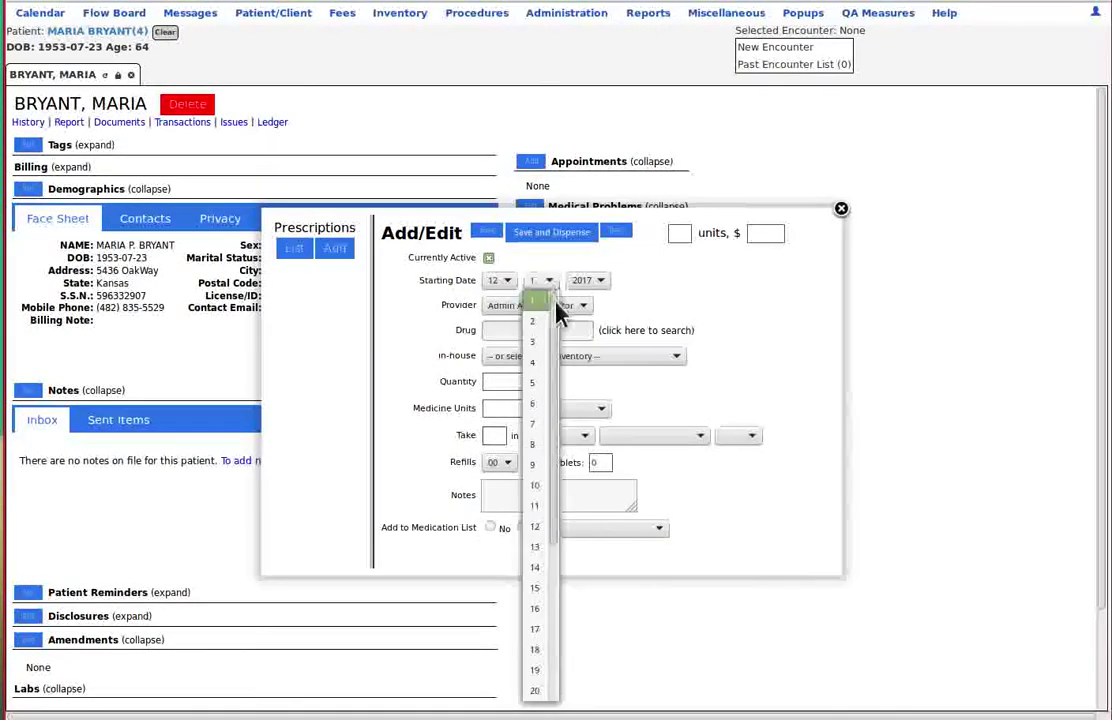
click(539, 670)
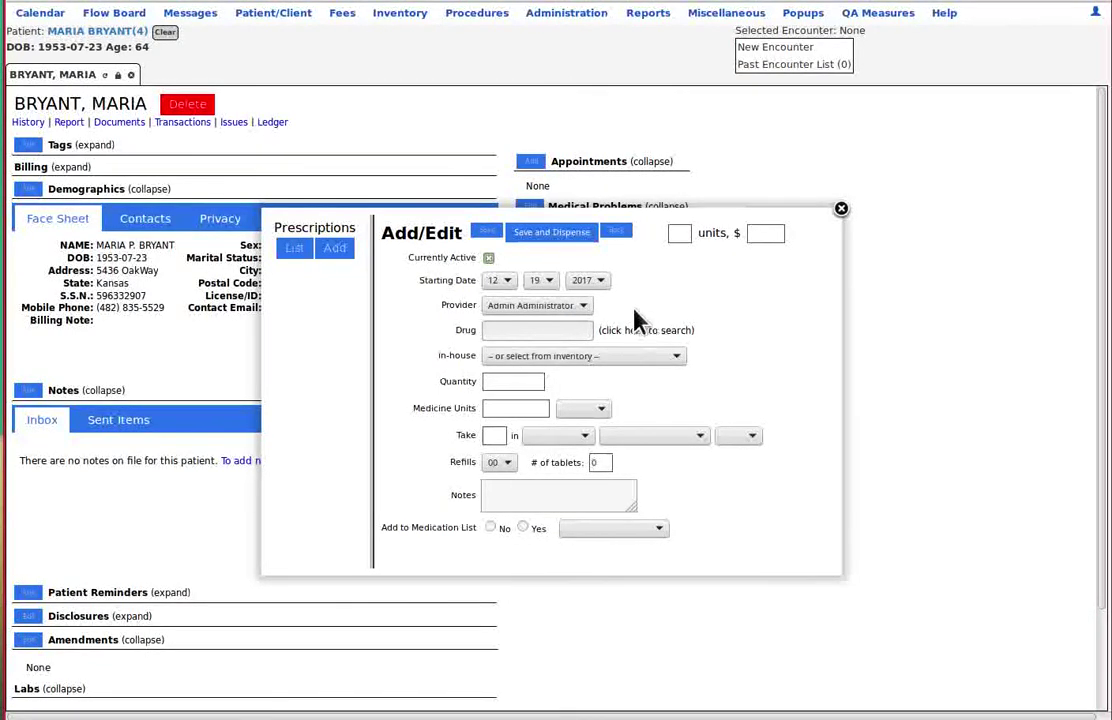
click(584, 308)
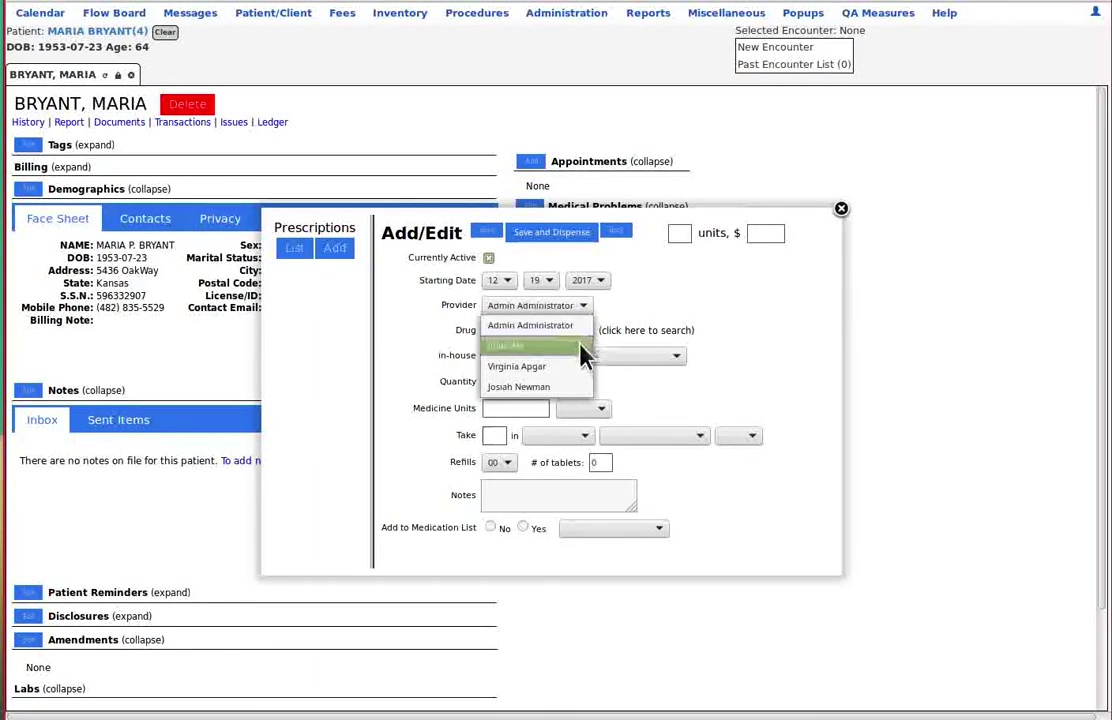
click(580, 348)
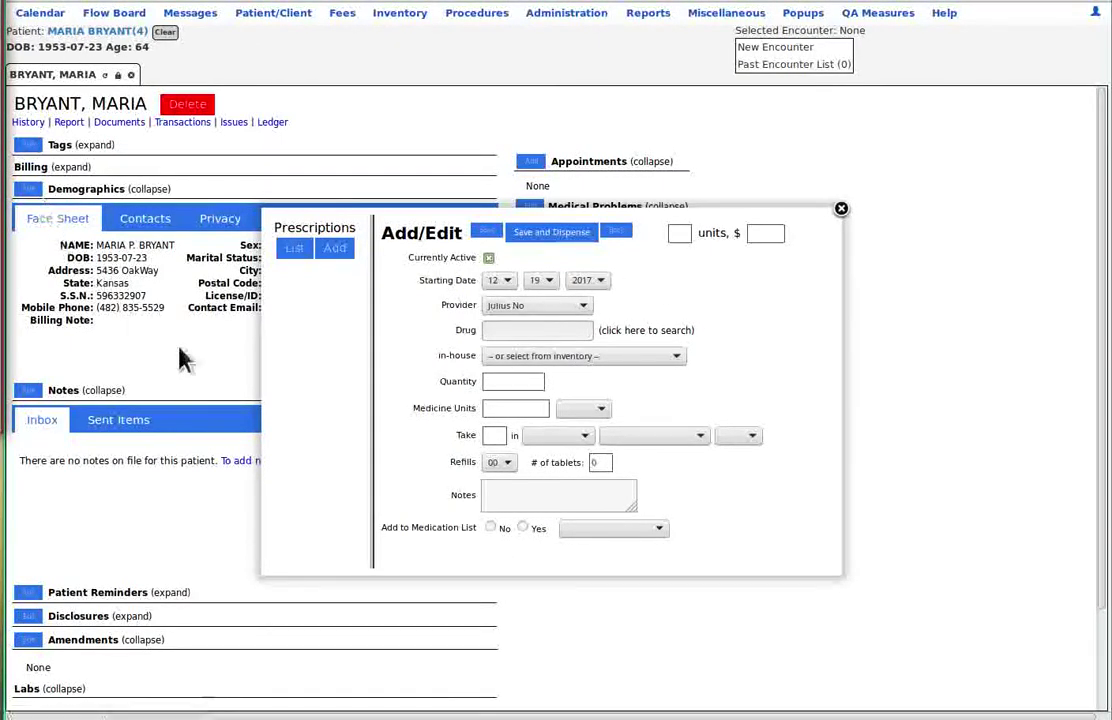
Search for the drug naproxen and select "Naprosyn, Anaprox, Anaprox DS" as the prescribed drug
click(548, 335)
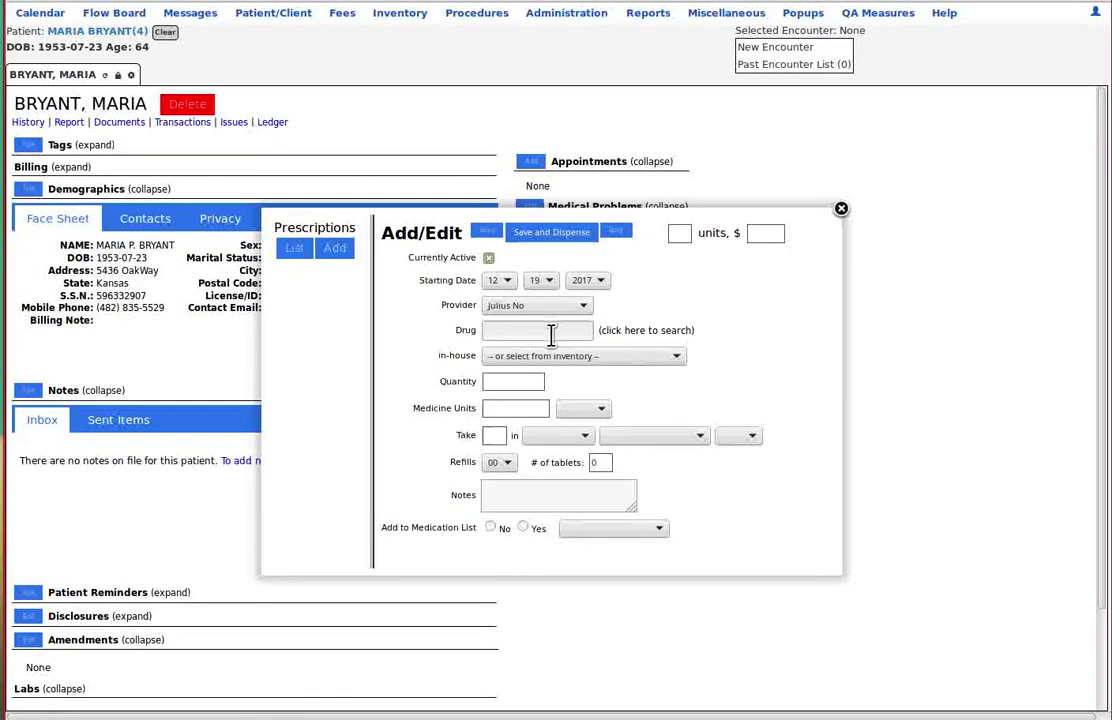
click(646, 334)
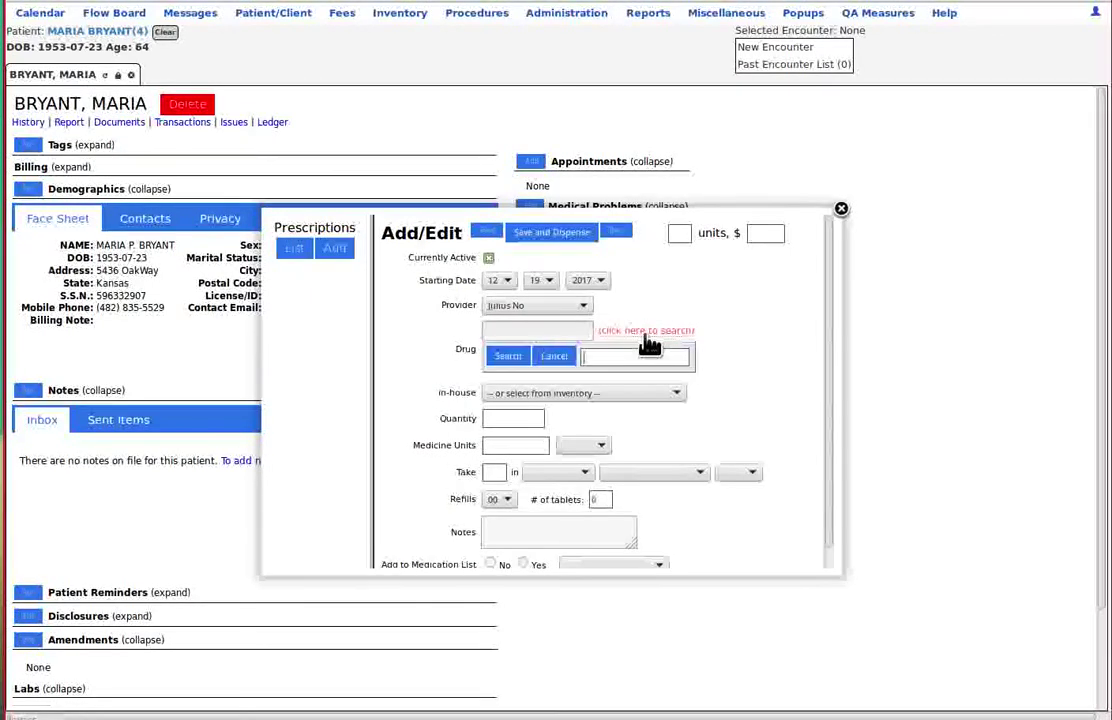
click(648, 359)
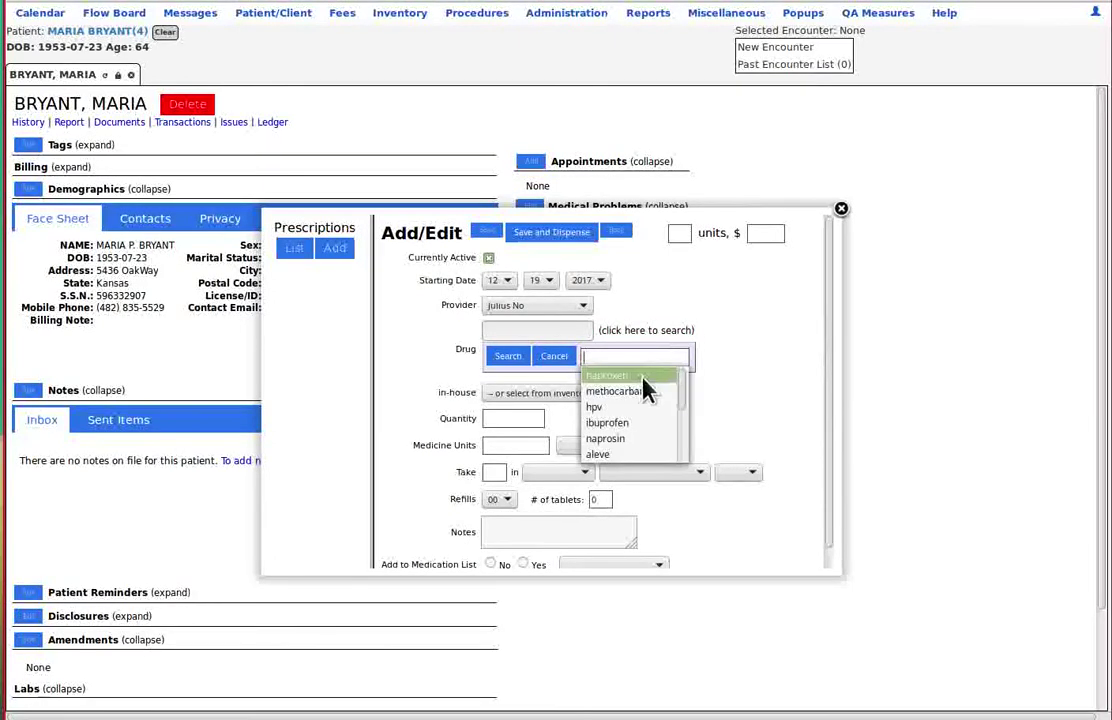
click(646, 376)
click(509, 360)
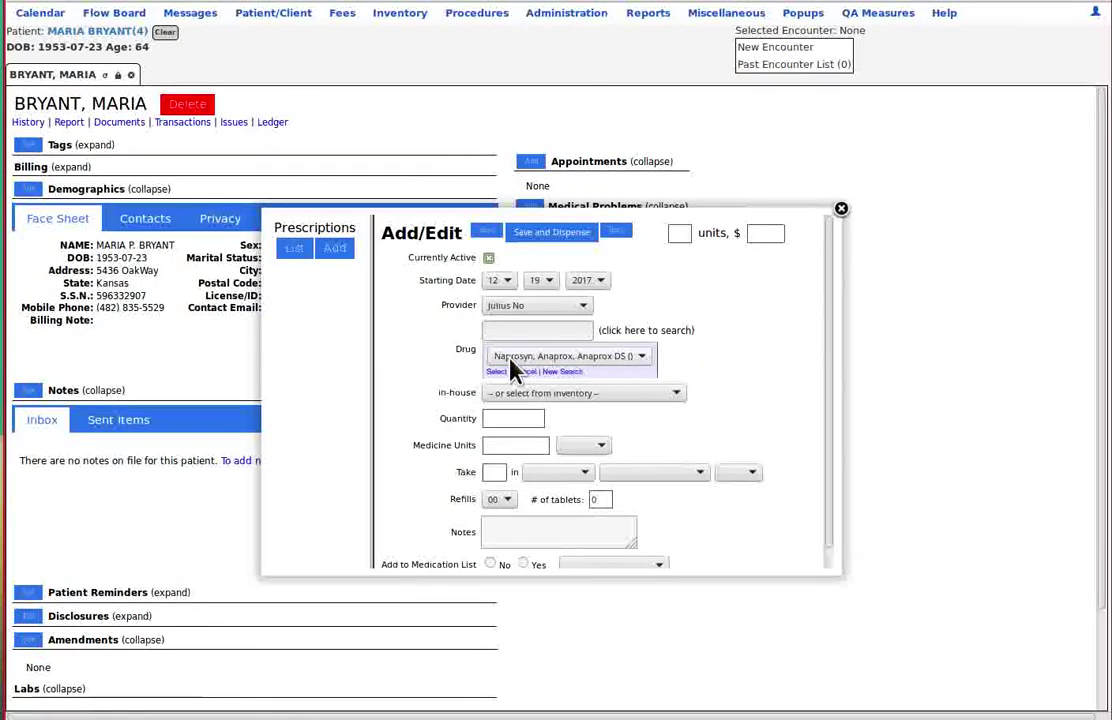
click(645, 363)
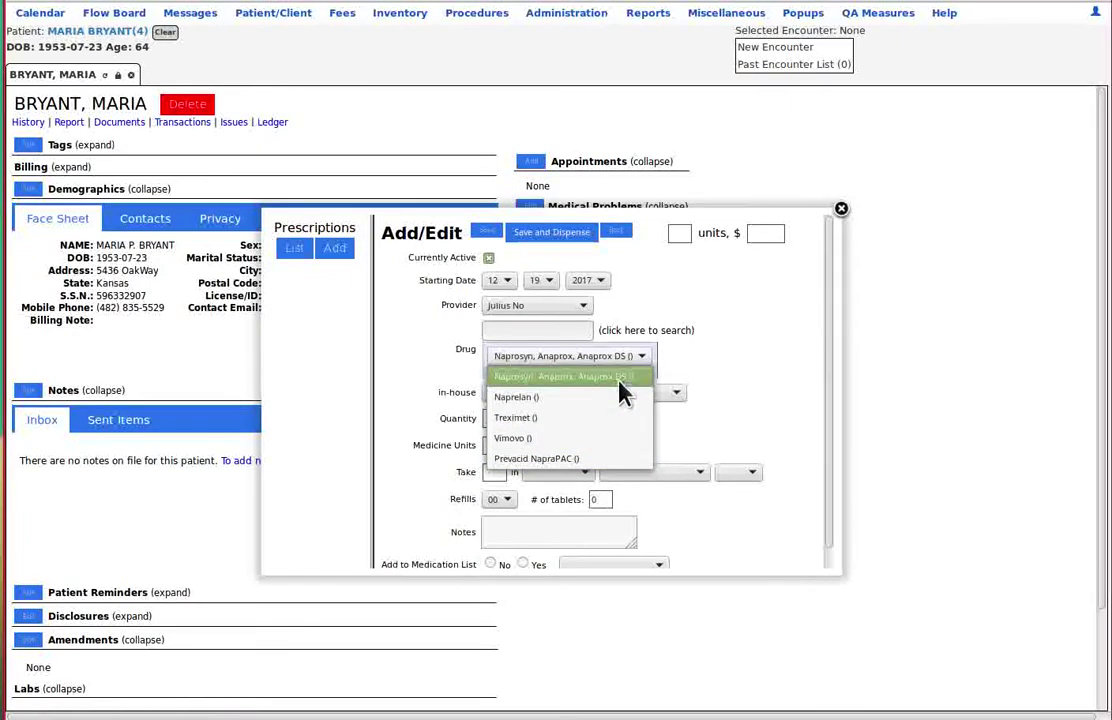
click(618, 378)
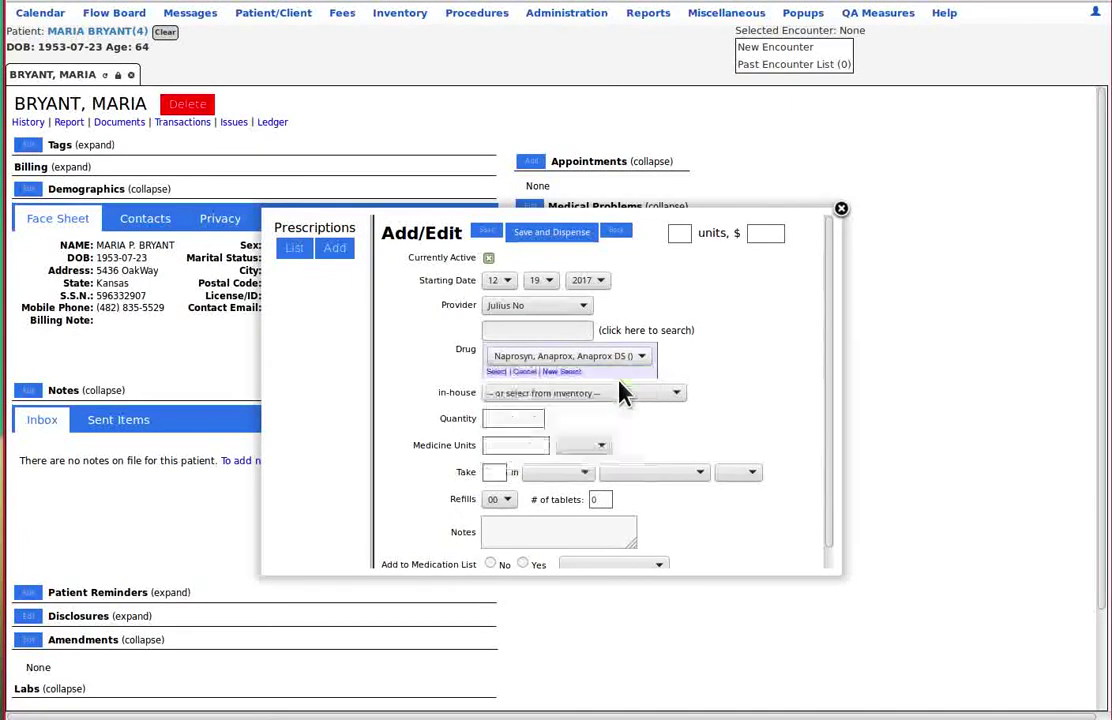
click(497, 372)
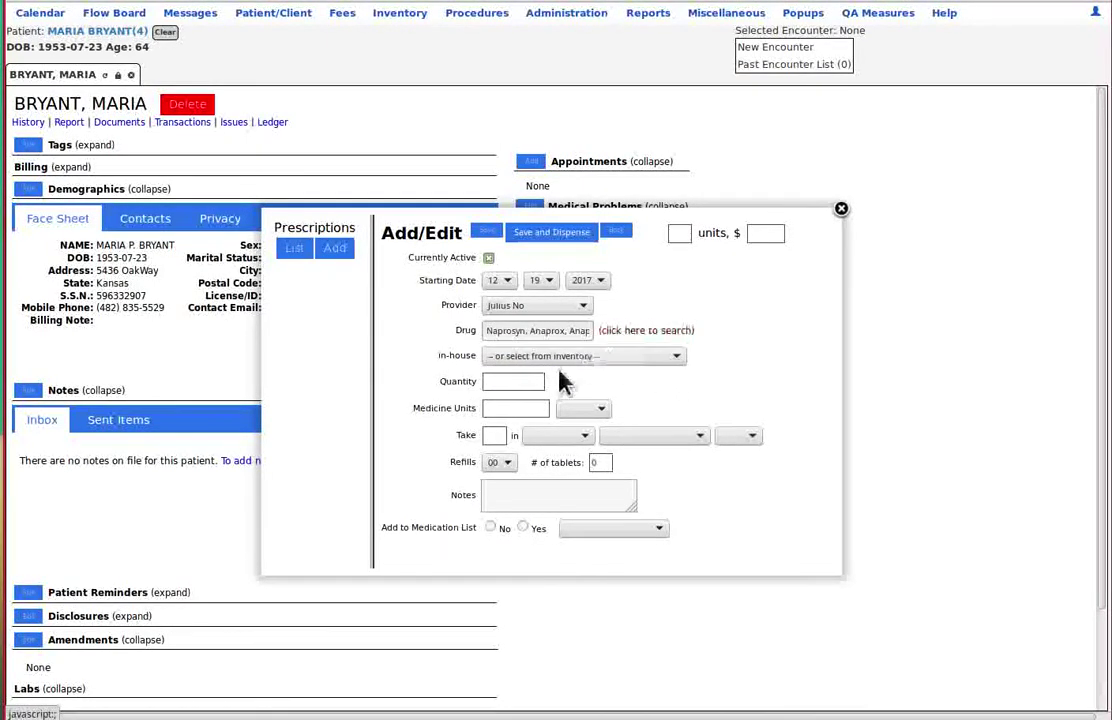
Set the naproxen prescription's quantity to 10 and its medicine units to 500 mg
click(512, 381)
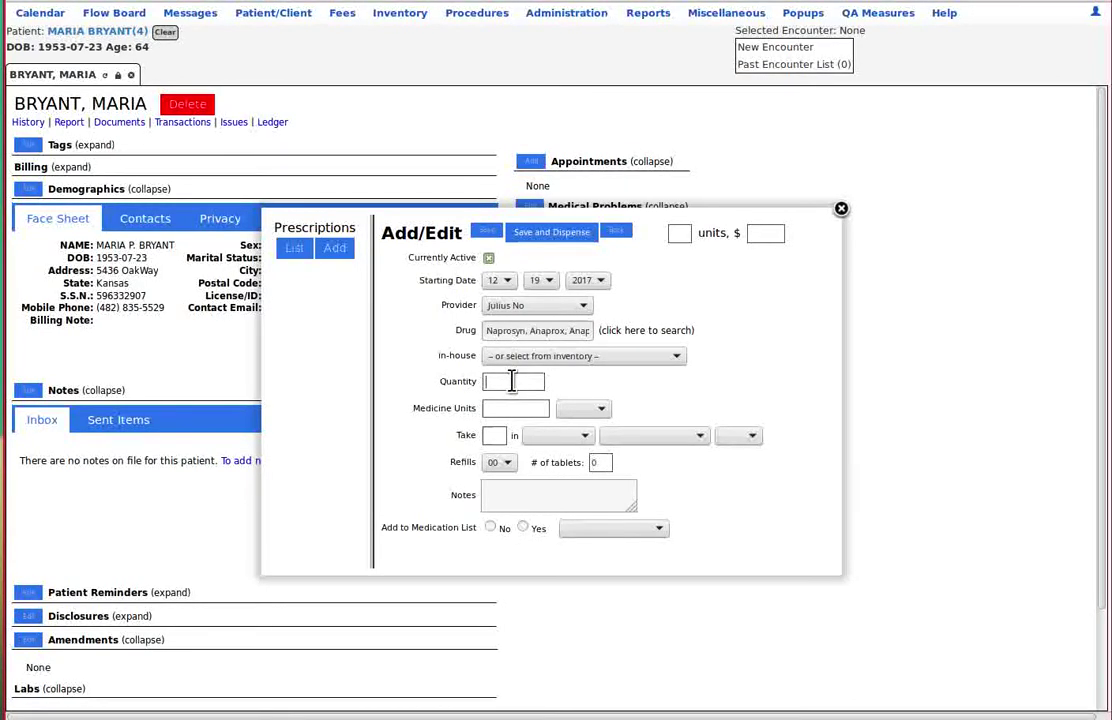
text(10)
click(516, 406)
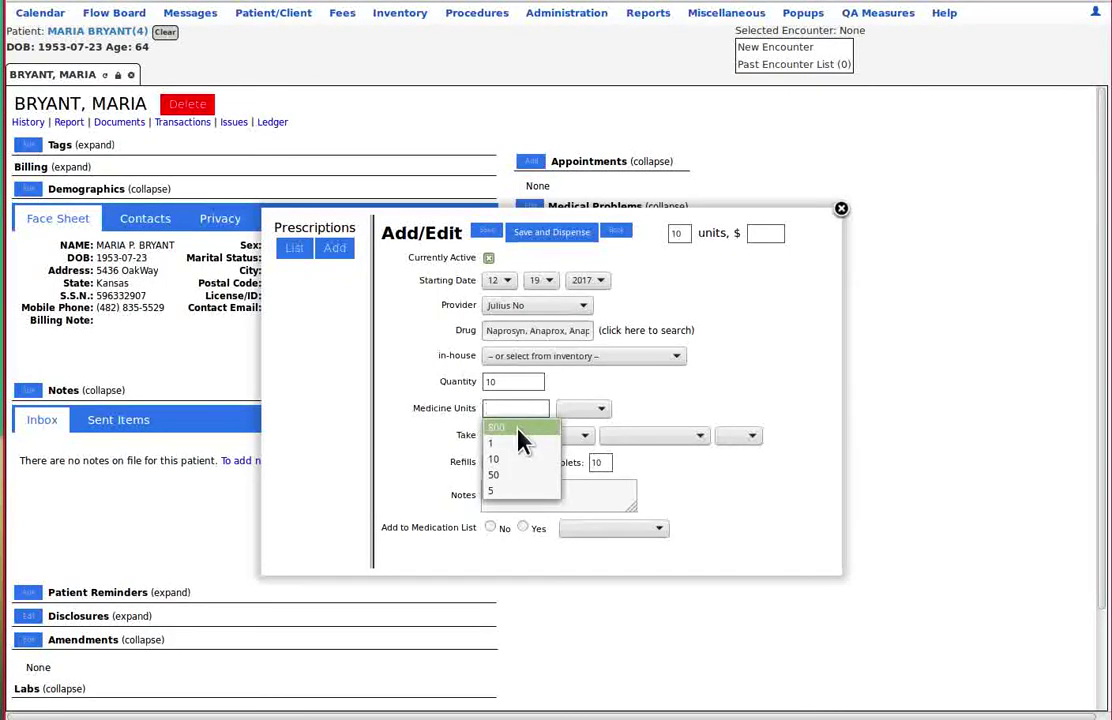
click(526, 474)
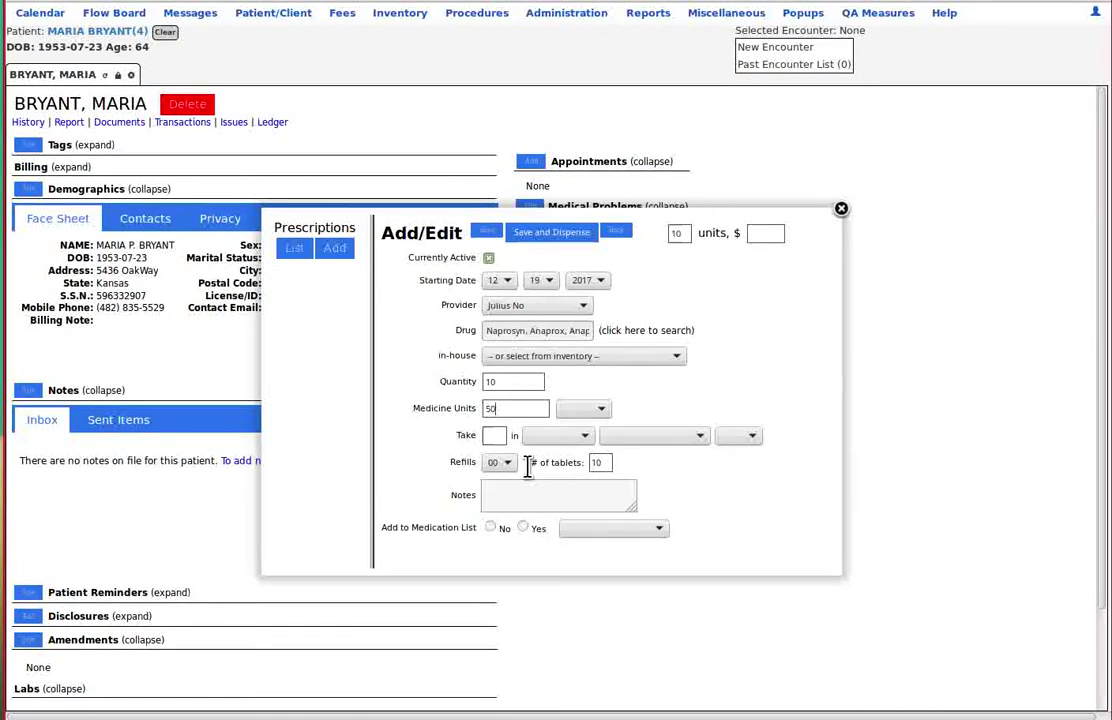
click(590, 416)
click(603, 450)
click(600, 412)
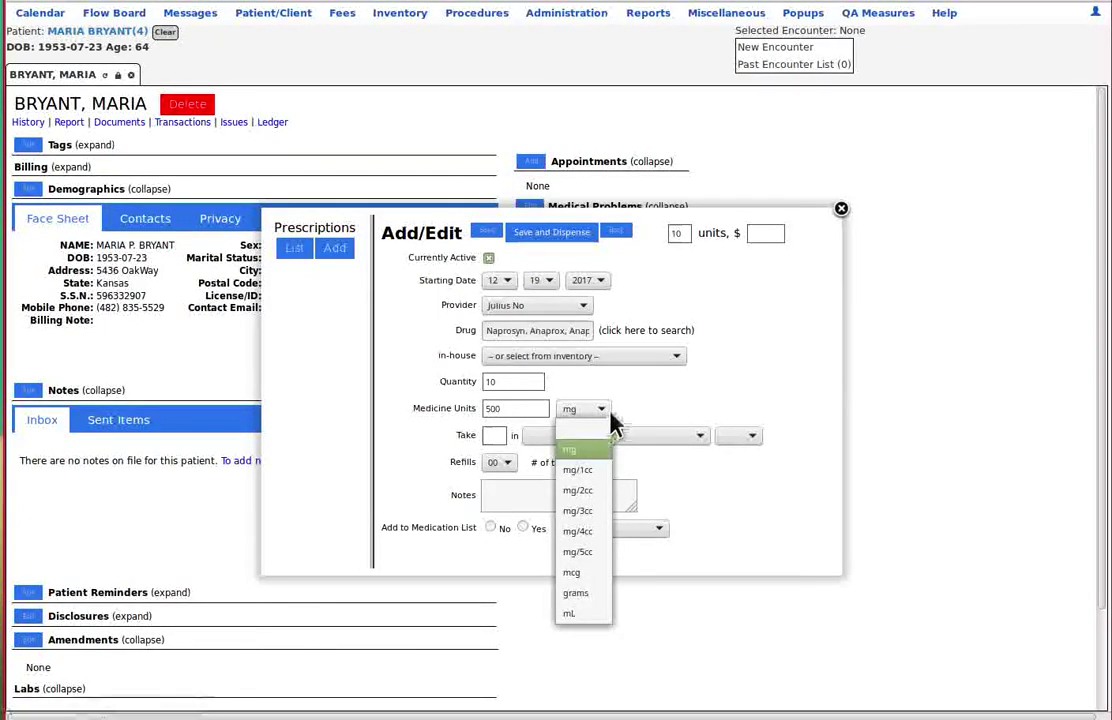
click(578, 339)
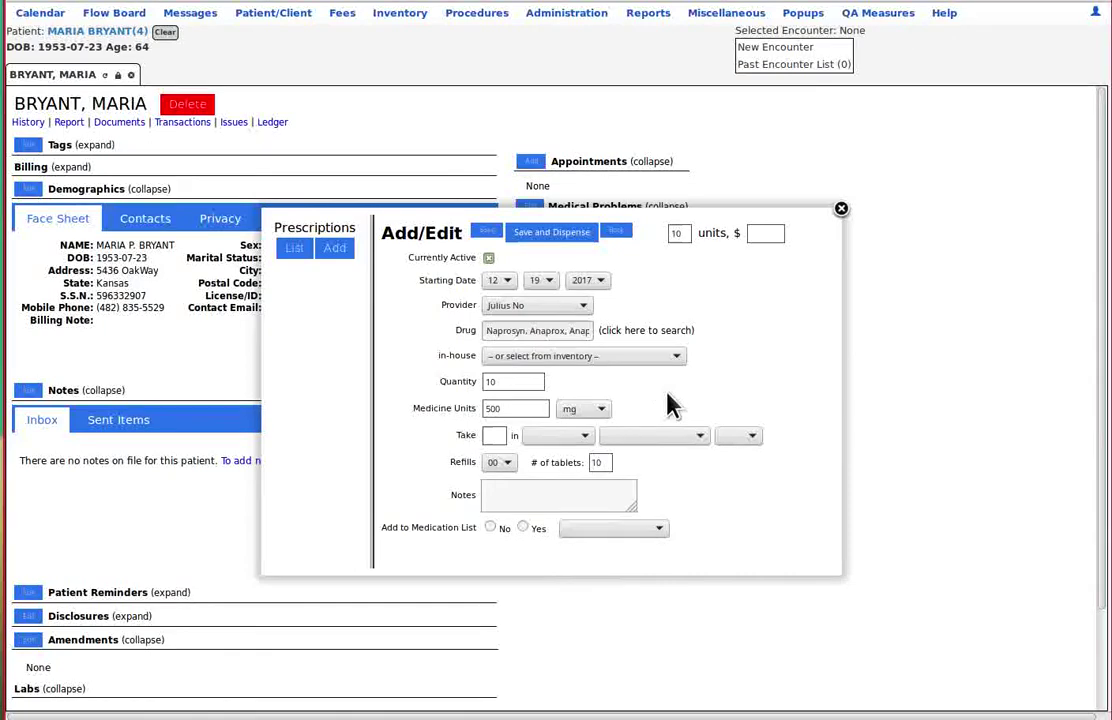
Set the naproxen dosage to take 1 in tablet, Per Oris, b.i.d
click(503, 435)
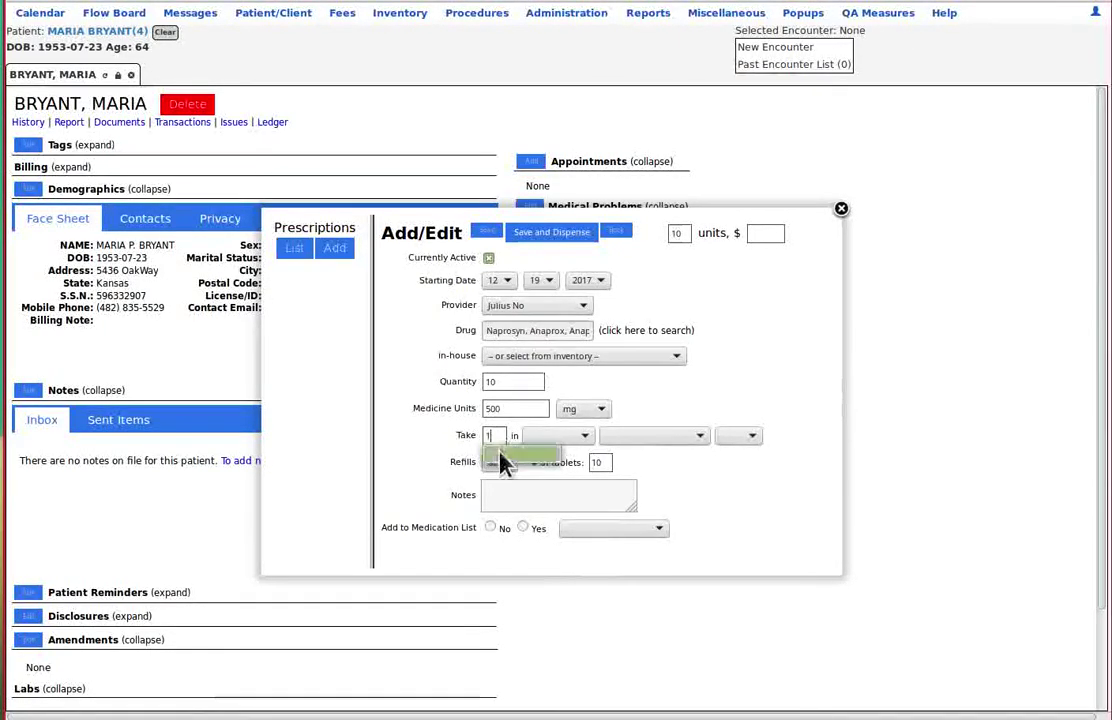
click(504, 461)
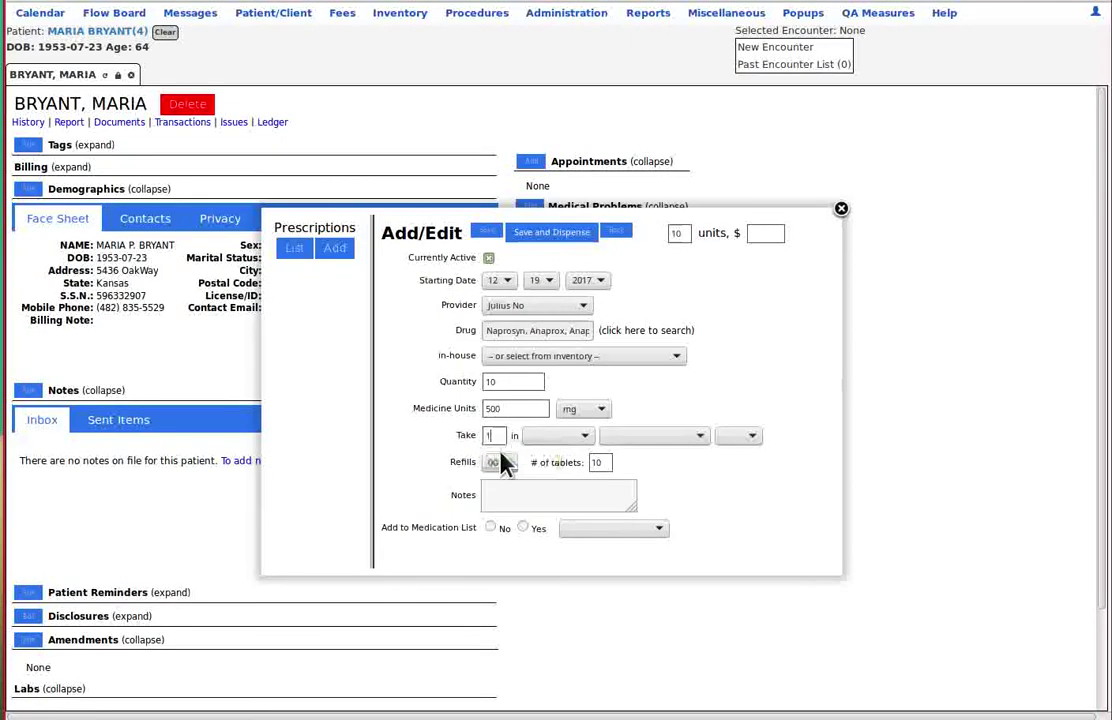
click(585, 437)
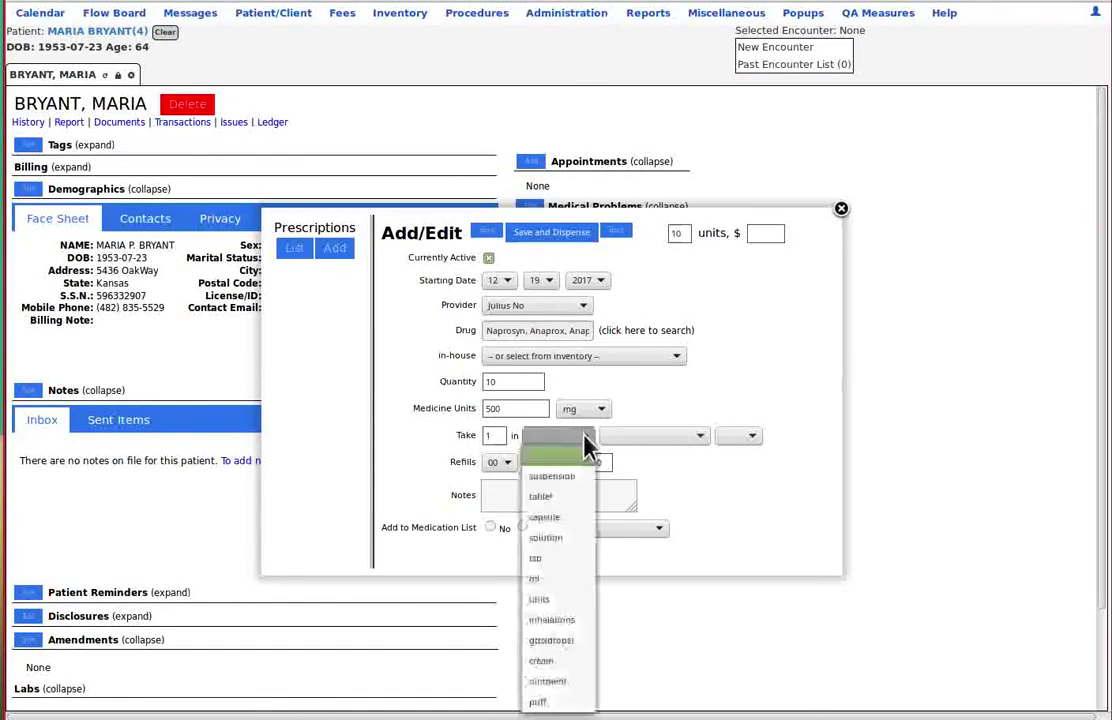
click(568, 498)
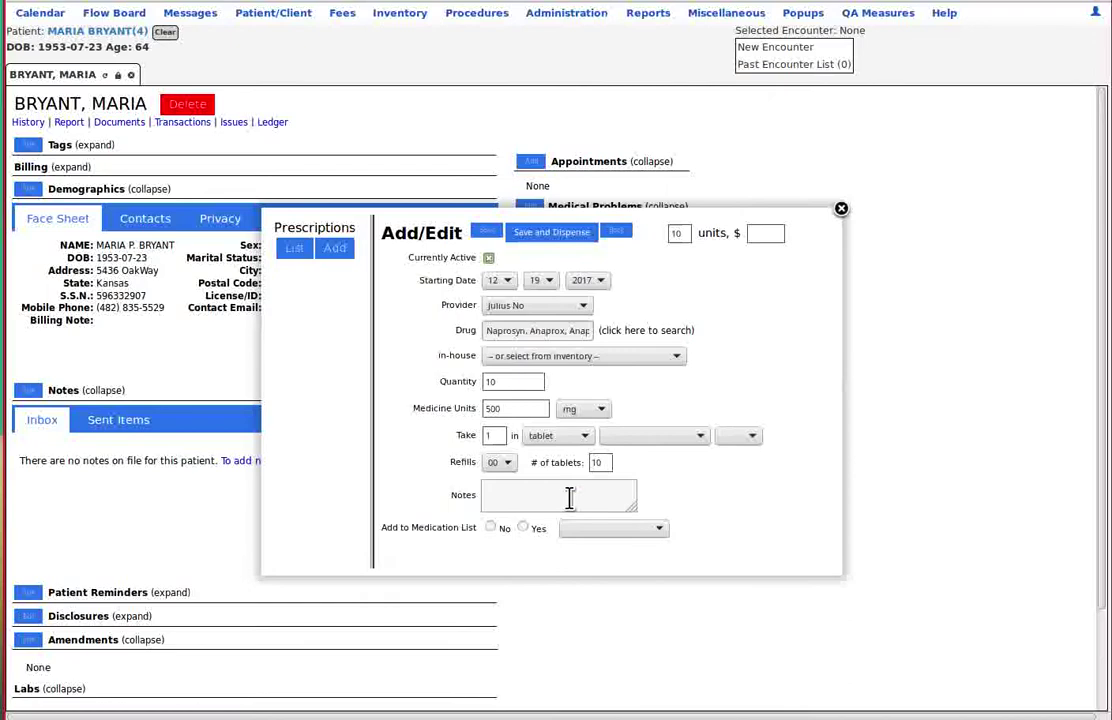
click(676, 441)
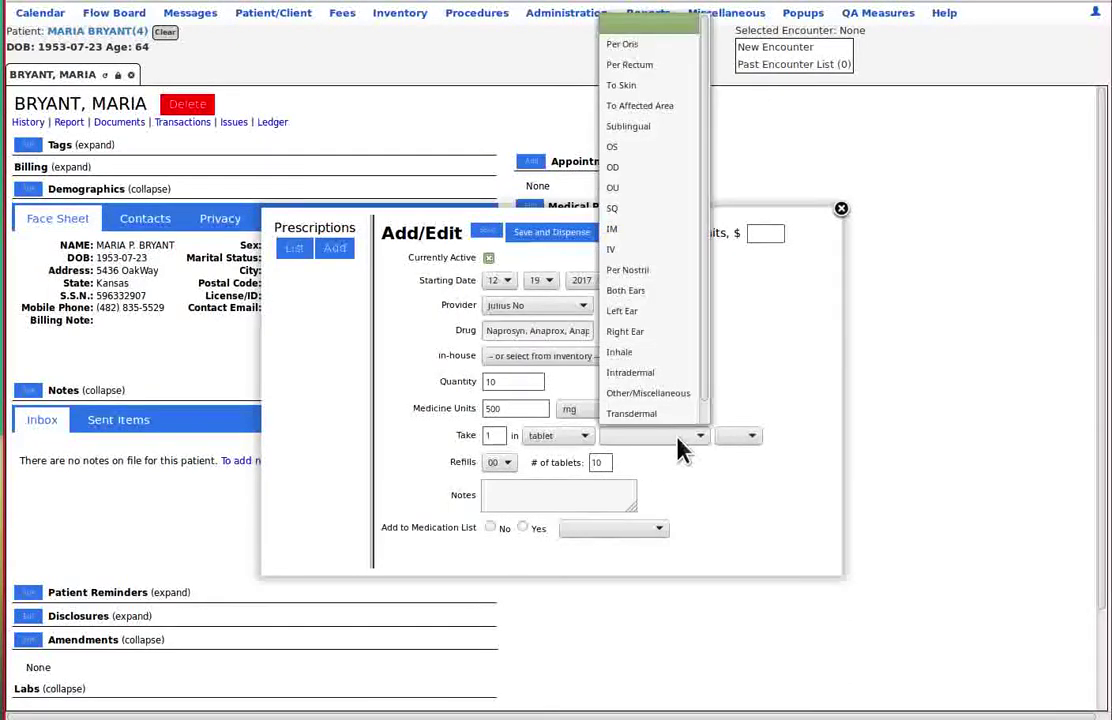
click(661, 48)
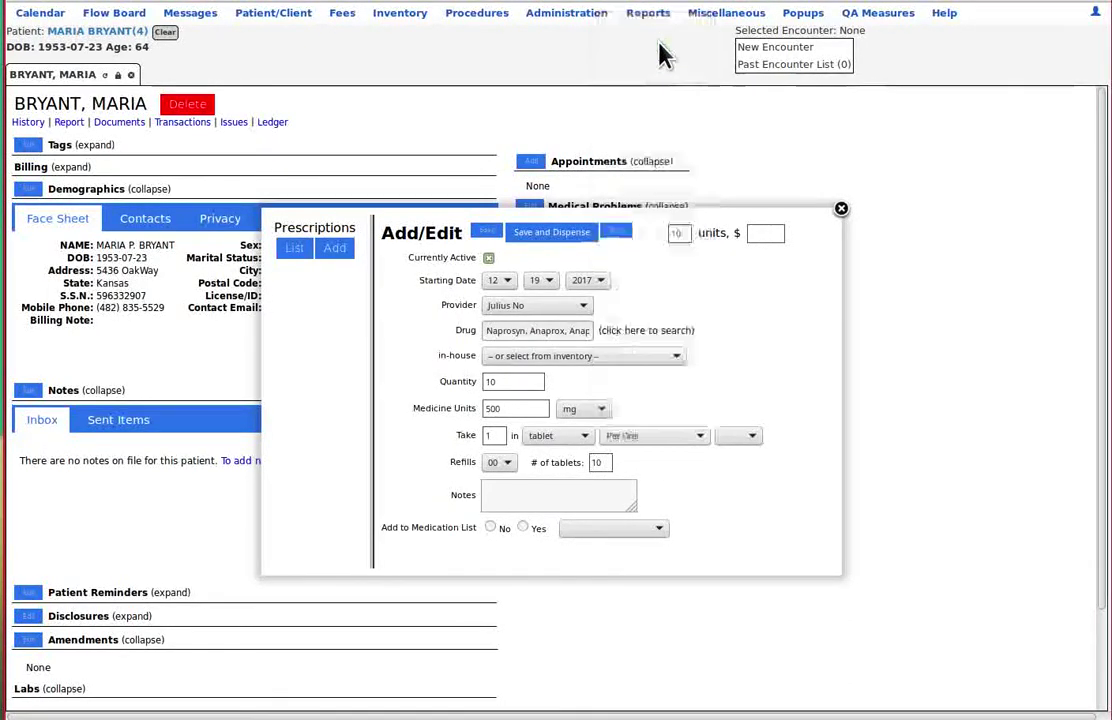
click(752, 438)
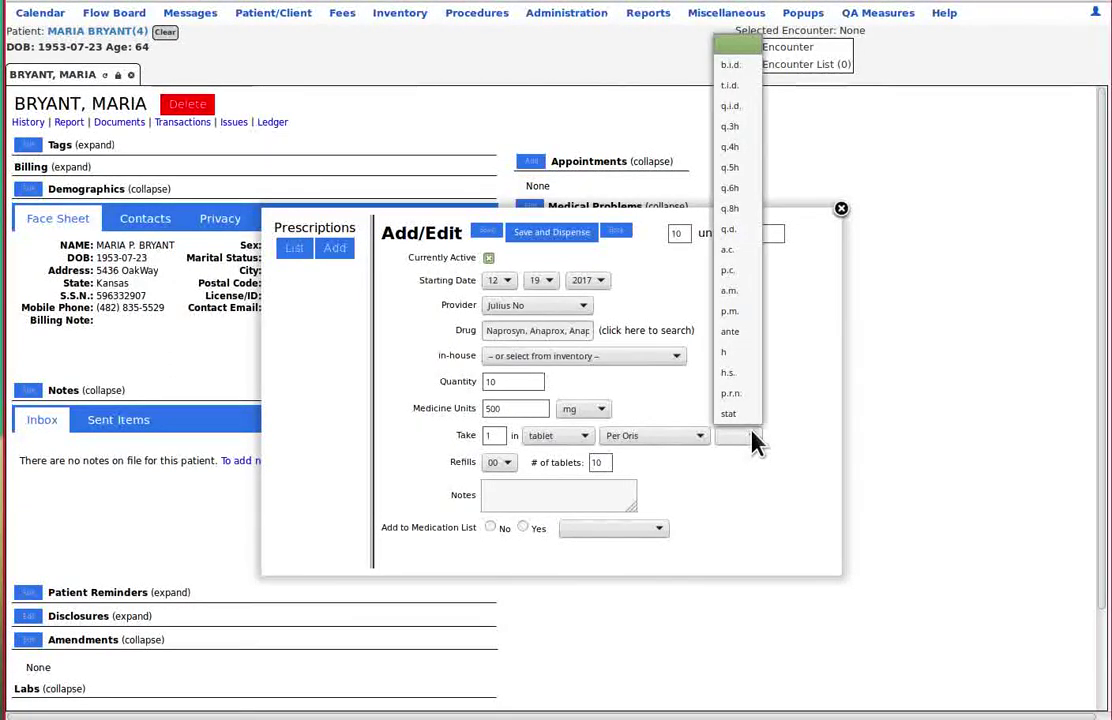
click(732, 78)
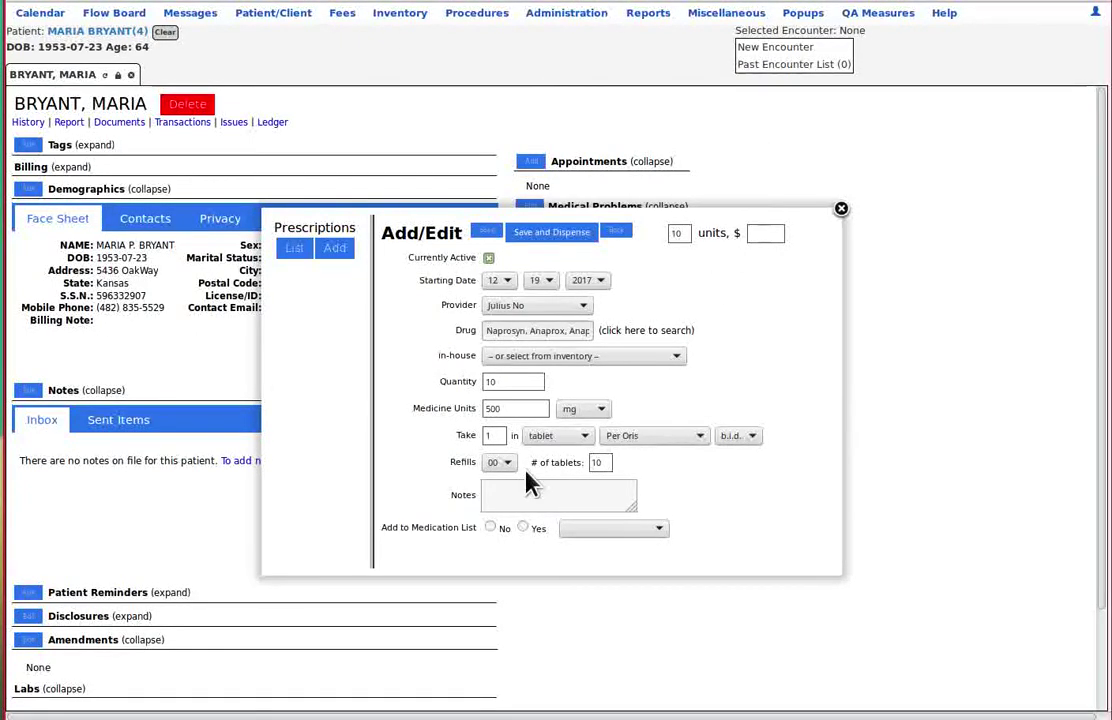
Set the refills to 02 and add the drug to the medication list as "do not substitute", leaving the form without saving
click(497, 462)
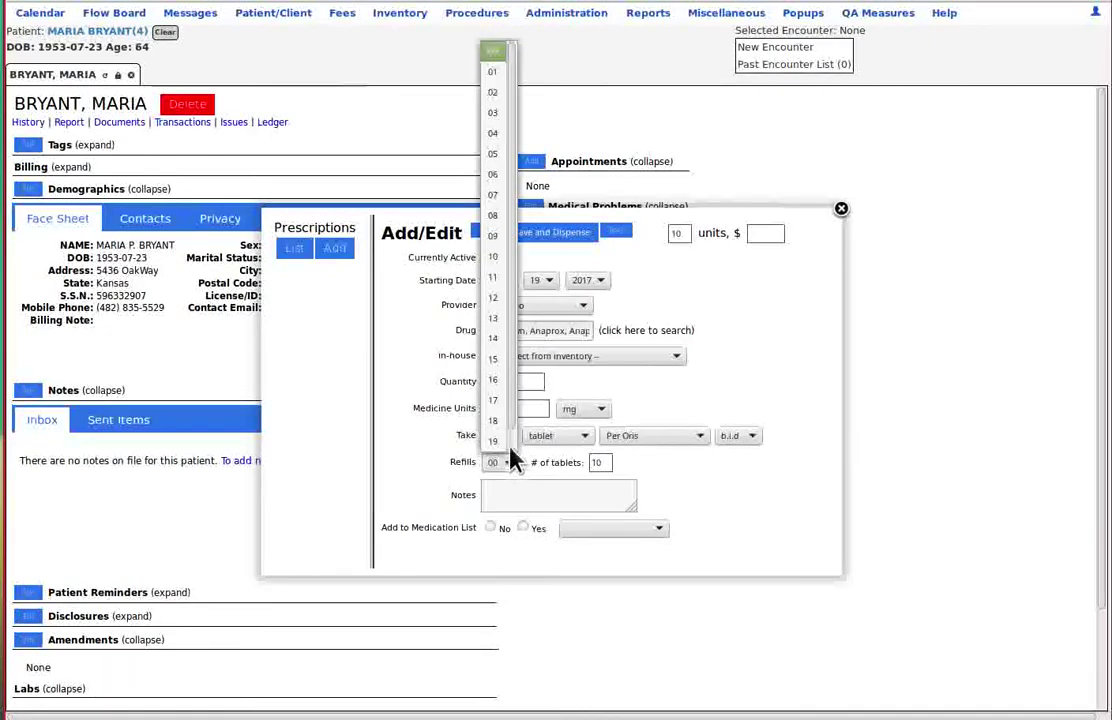
click(500, 94)
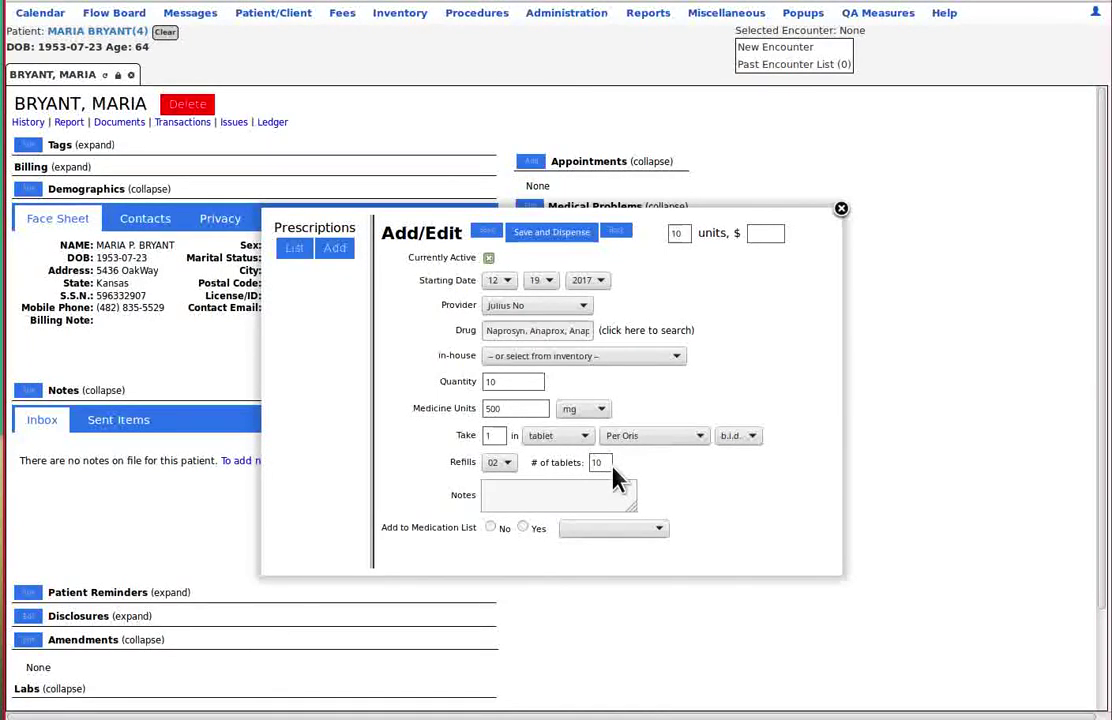
click(512, 497)
click(523, 528)
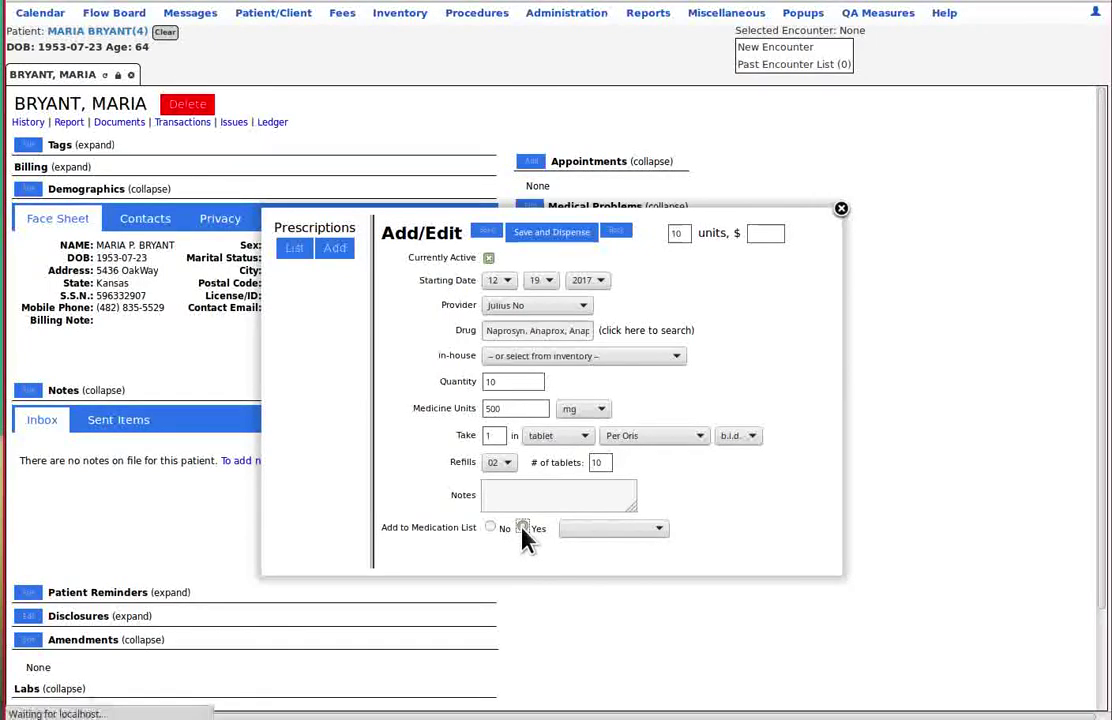
click(658, 533)
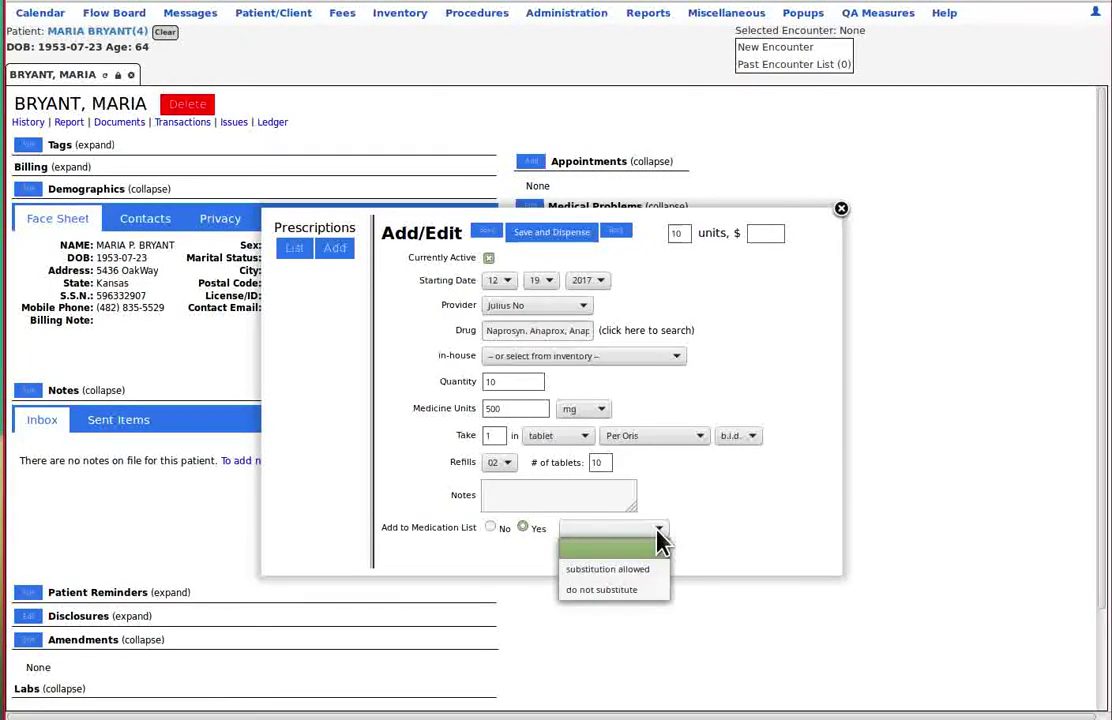
click(650, 590)
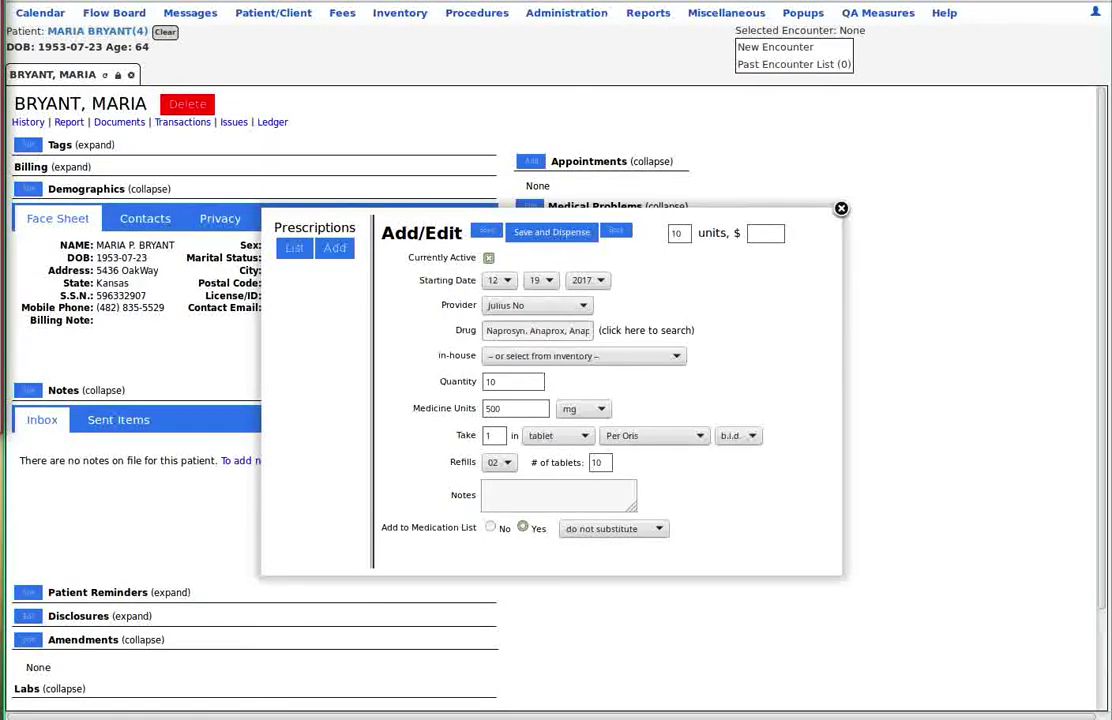
click(617, 236)
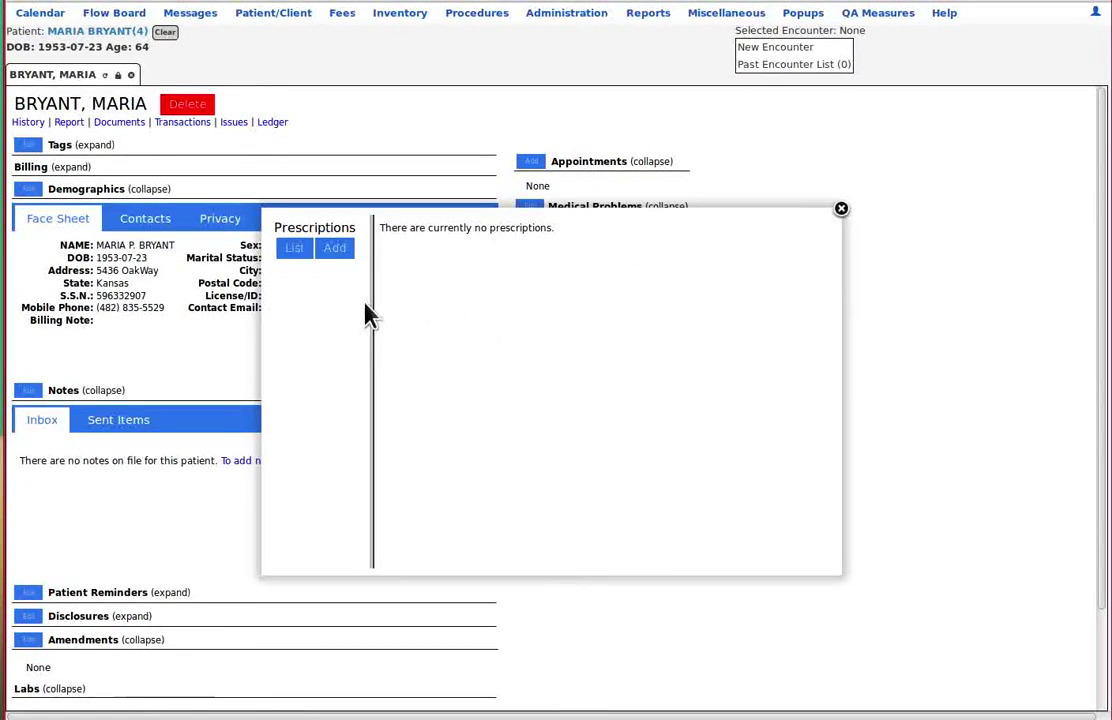
Start a new prescription for the patient and set its starting date to month 12, day 20
click(336, 250)
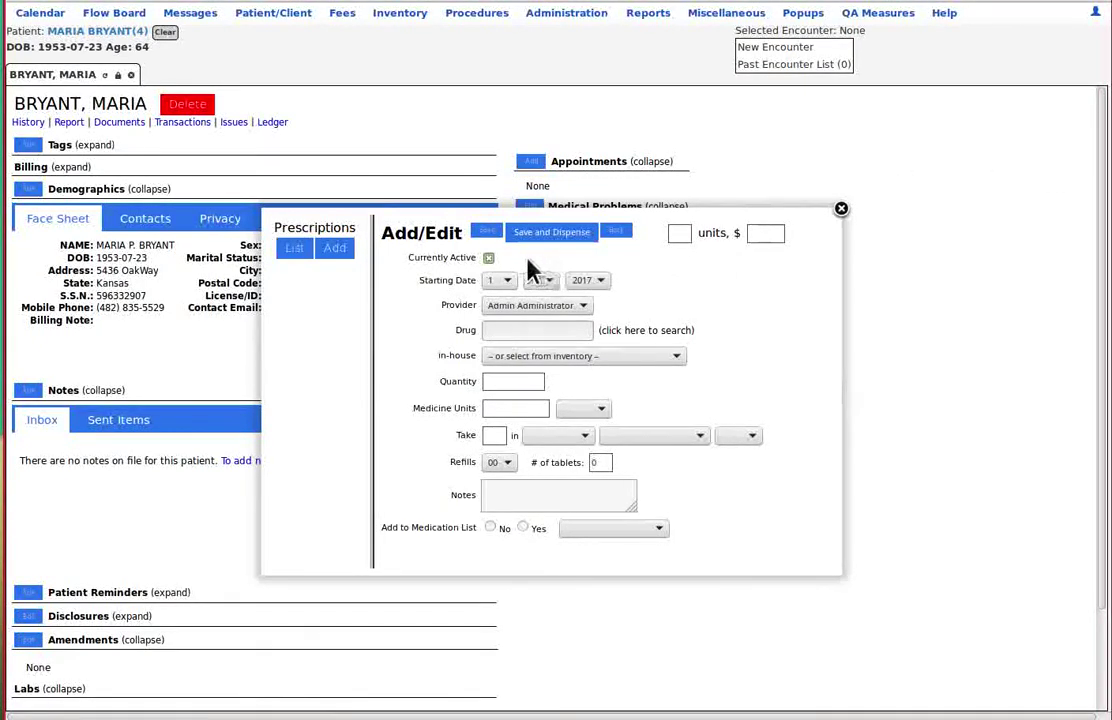
click(508, 283)
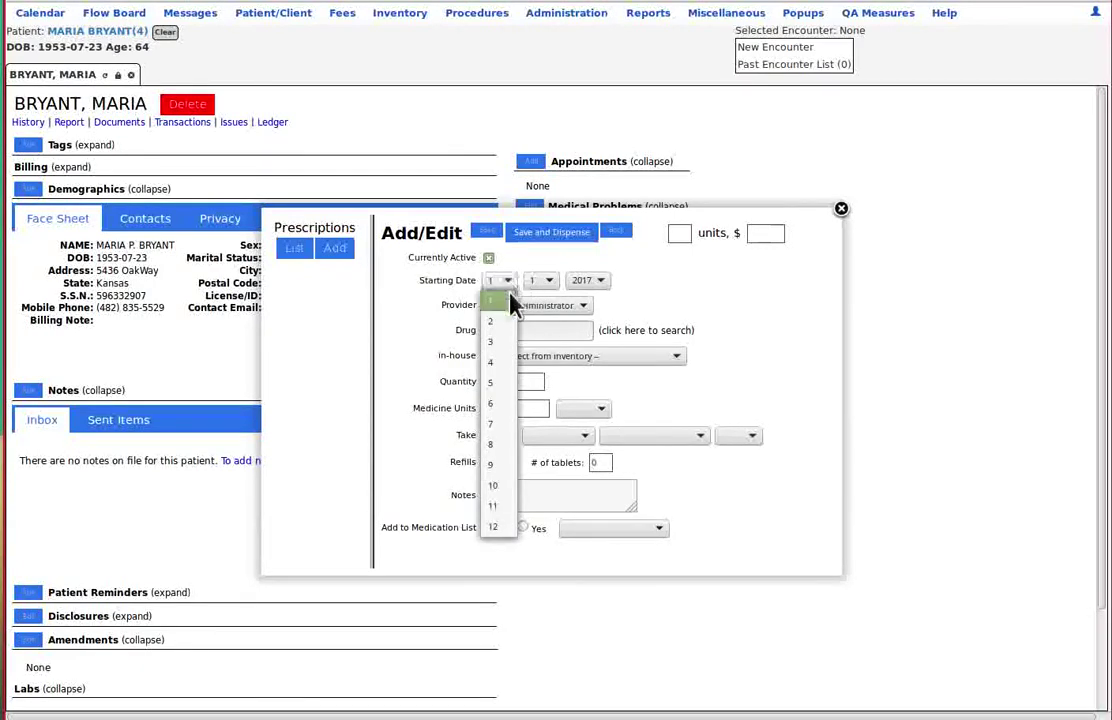
click(500, 527)
click(545, 282)
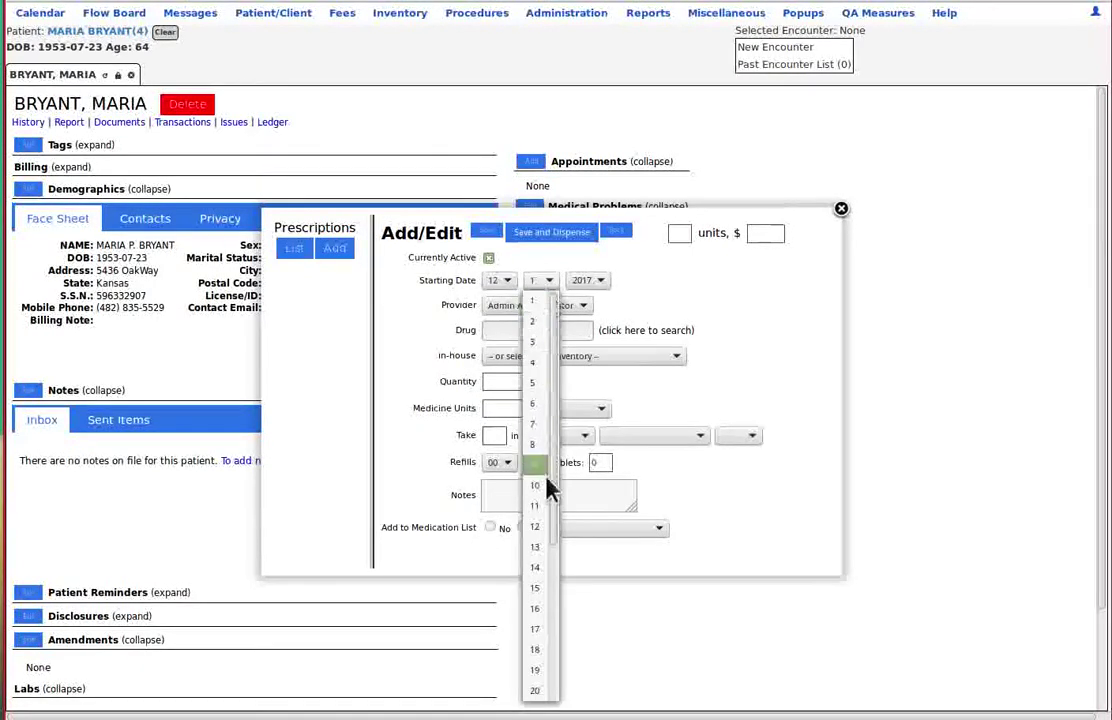
click(540, 690)
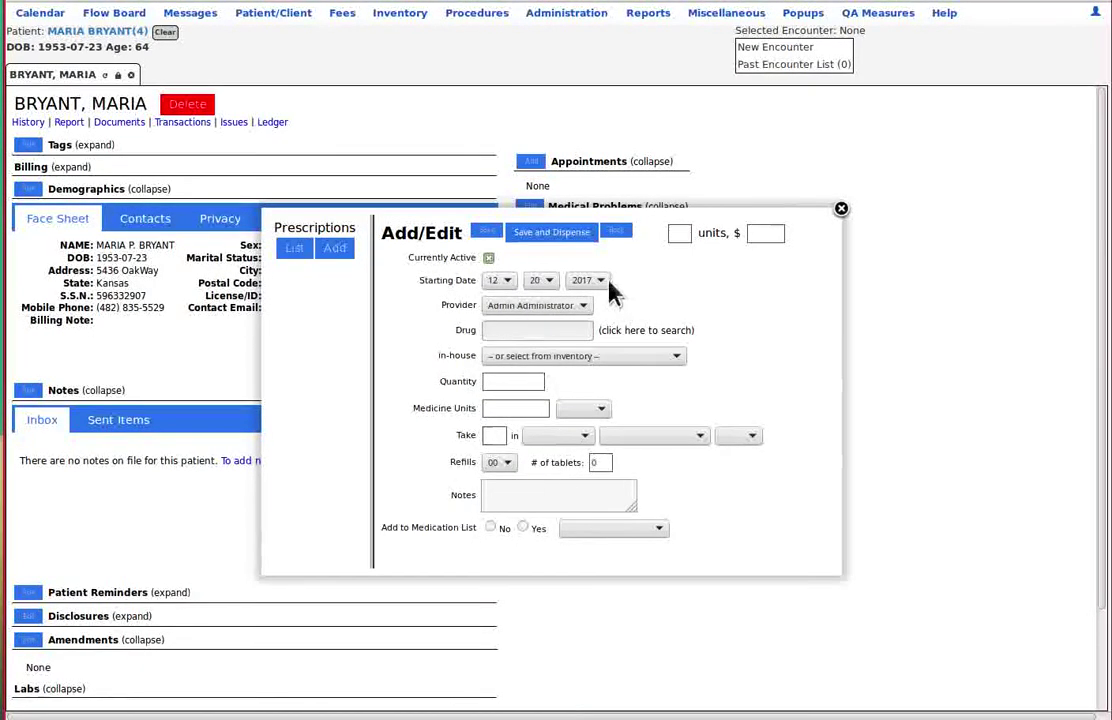
Choose the same physician as before as provider and select the in-house inventory item Ibuprofen 800 mg tabs
click(585, 310)
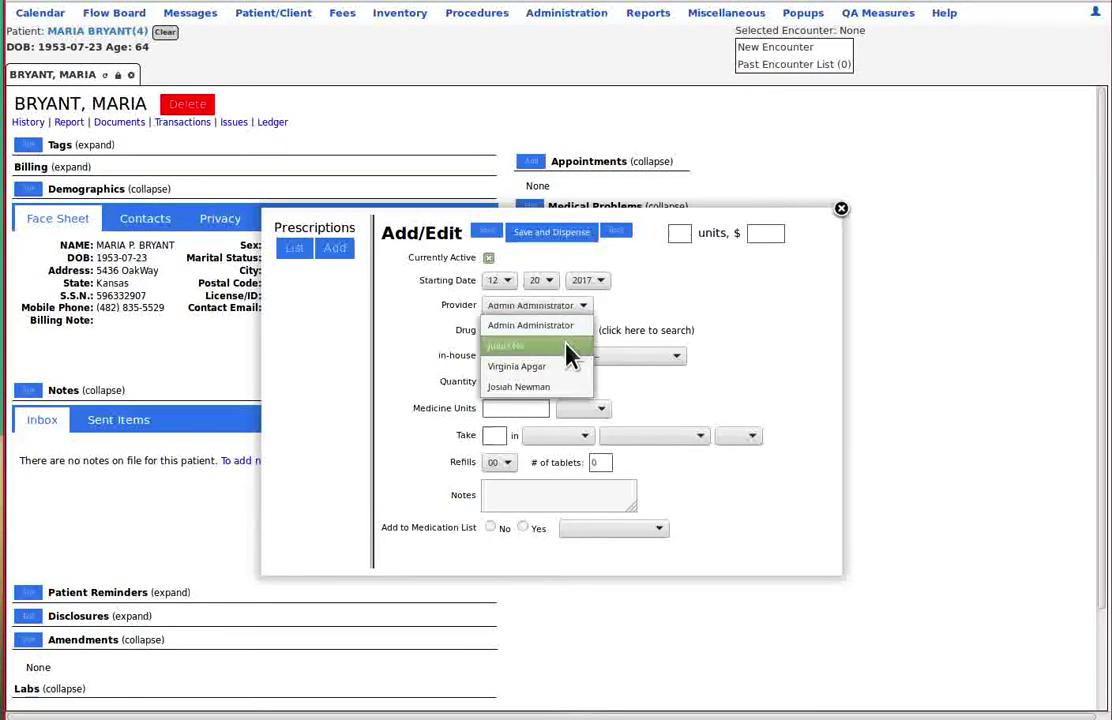
click(570, 349)
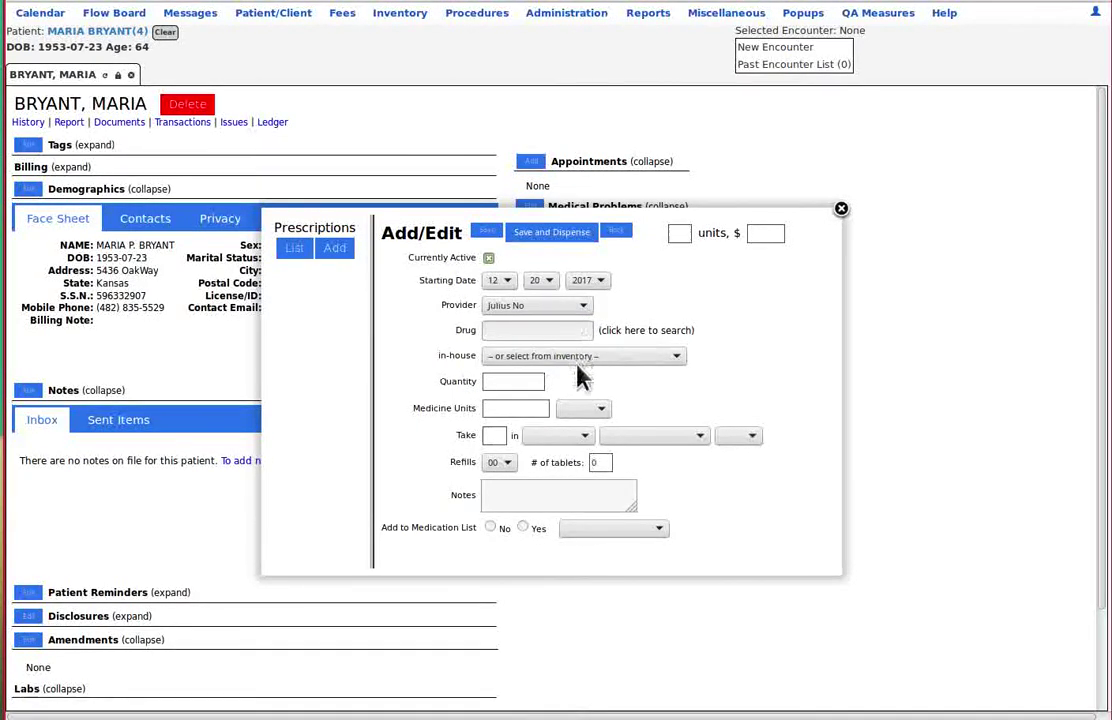
click(592, 362)
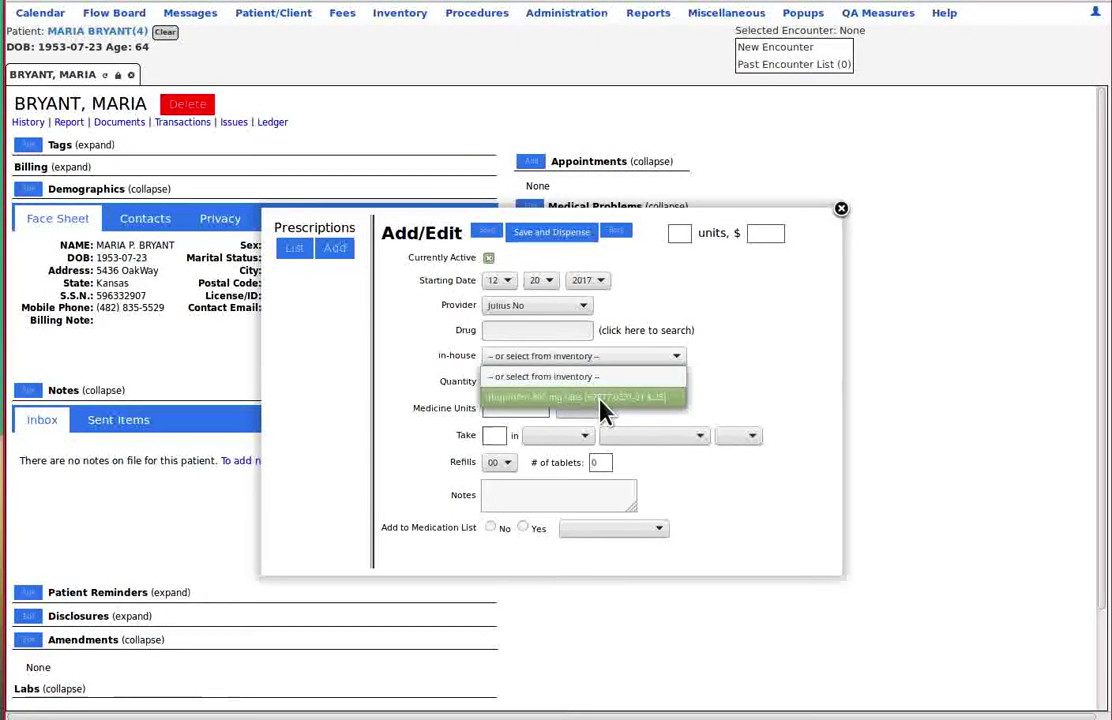
click(603, 400)
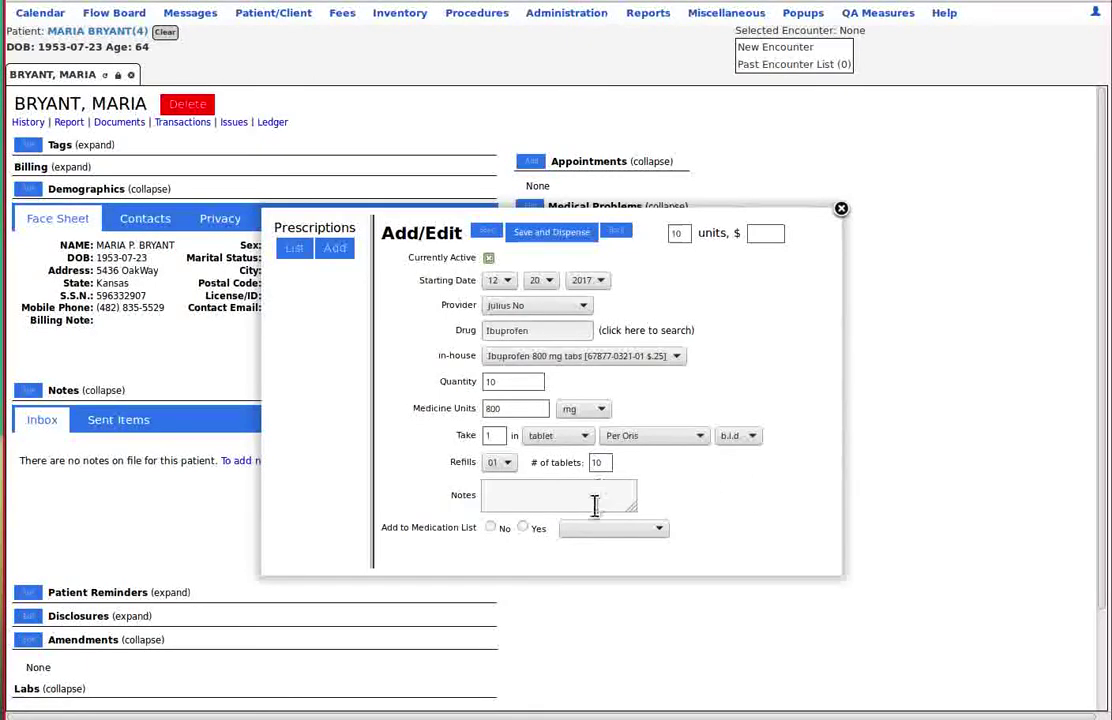
Add the ibuprofen to the medication list with "do not substitute" and save the prescription without dispensing
click(522, 528)
click(590, 528)
click(622, 590)
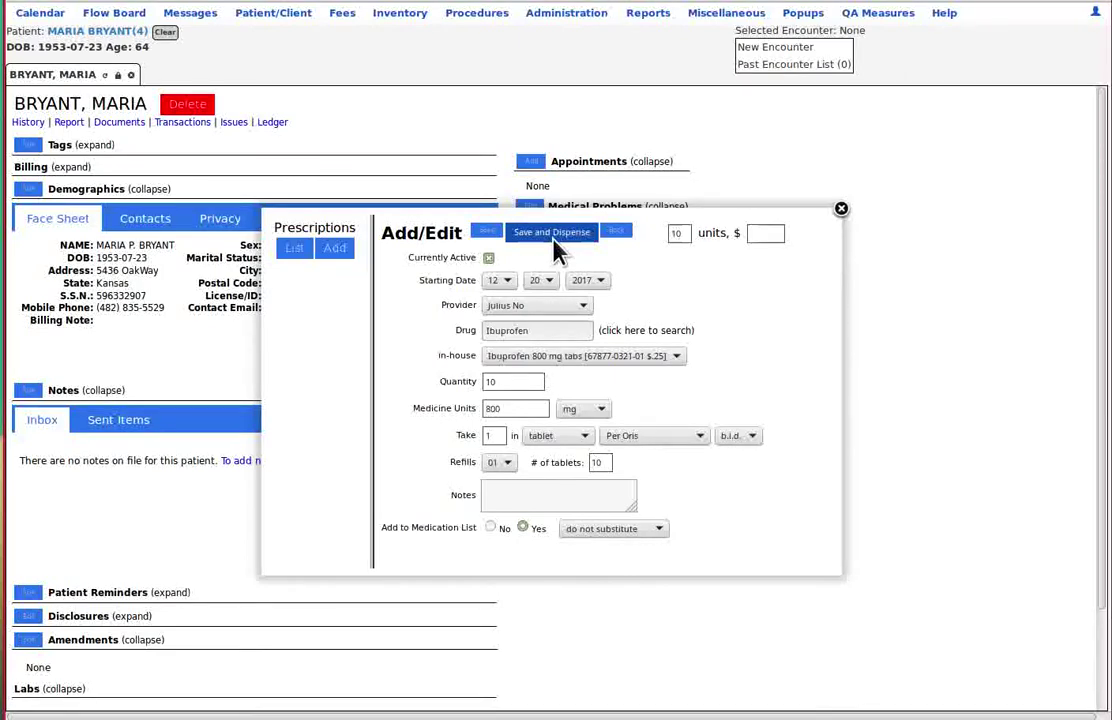
click(488, 238)
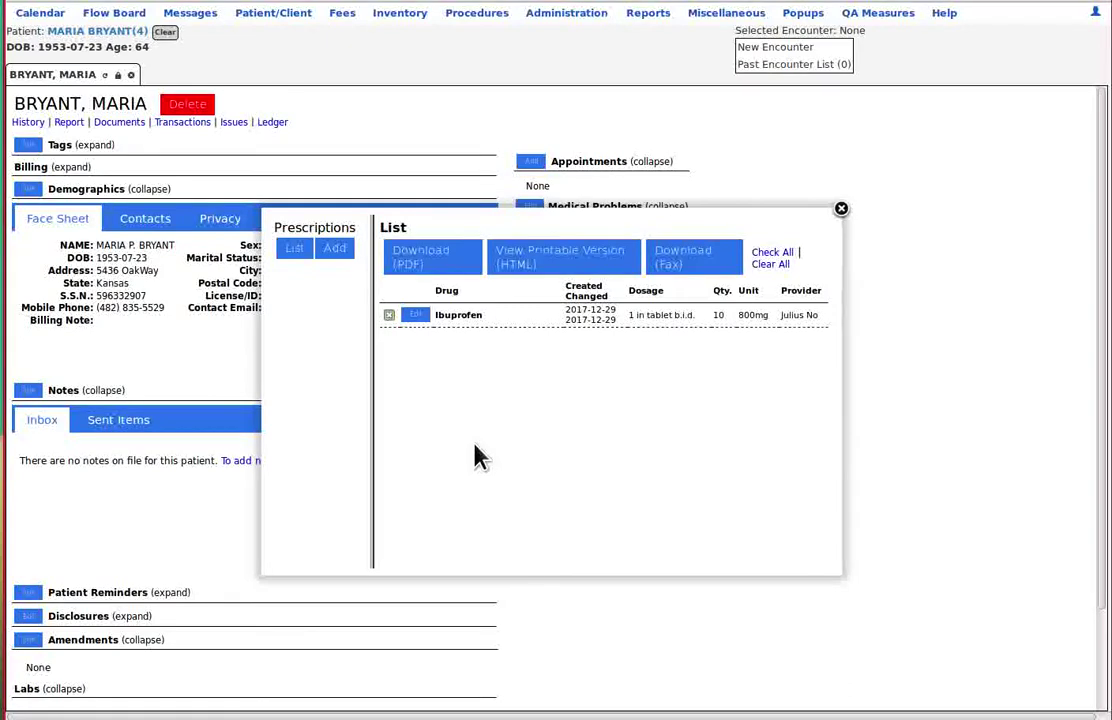
Download the ibuprofen prescription as a PDF and save the file
click(389, 315)
click(430, 257)
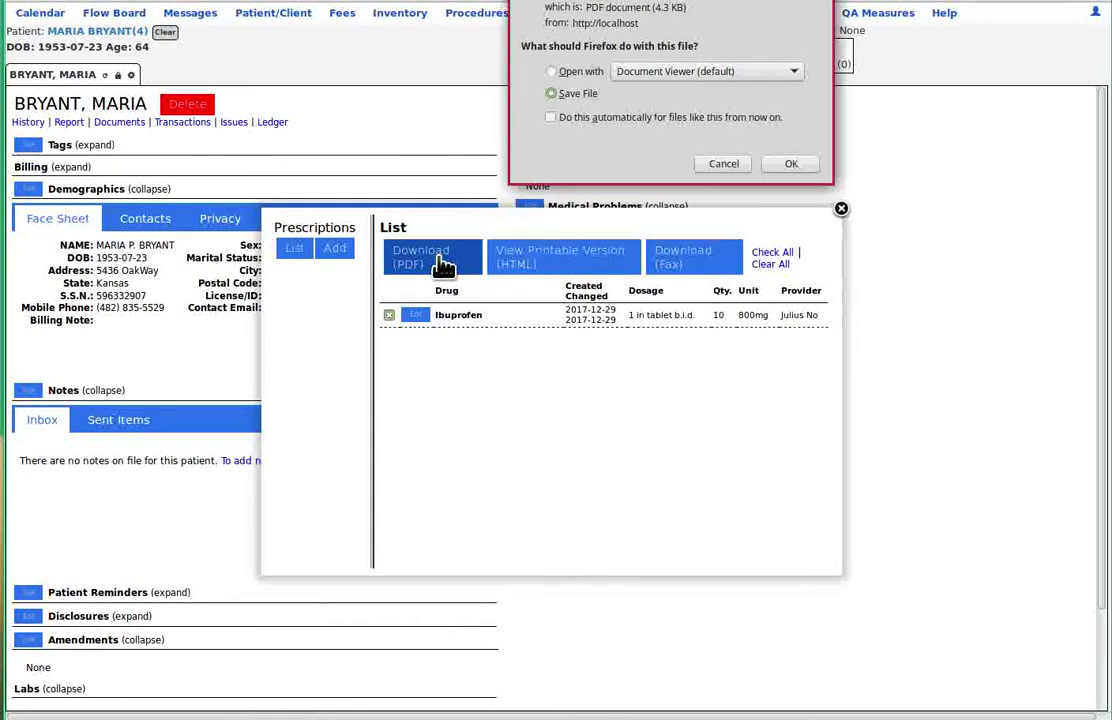
click(790, 166)
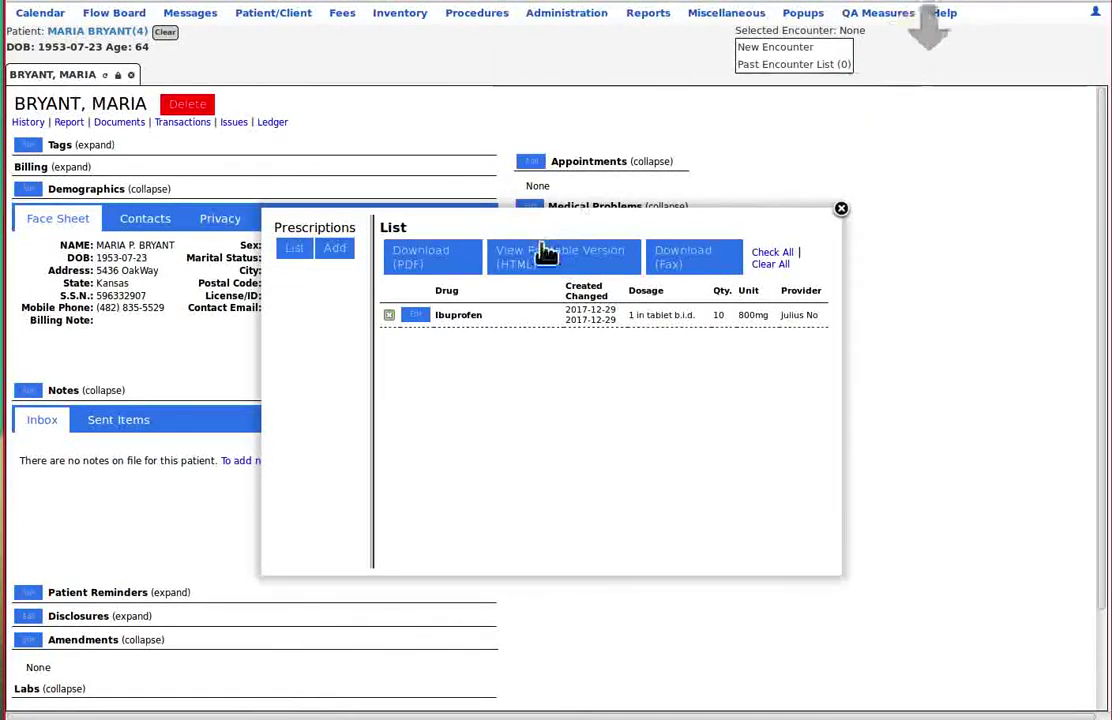
View the printable HTML version of the ibuprofen prescription without printing it, and close the prescriptions window
click(560, 267)
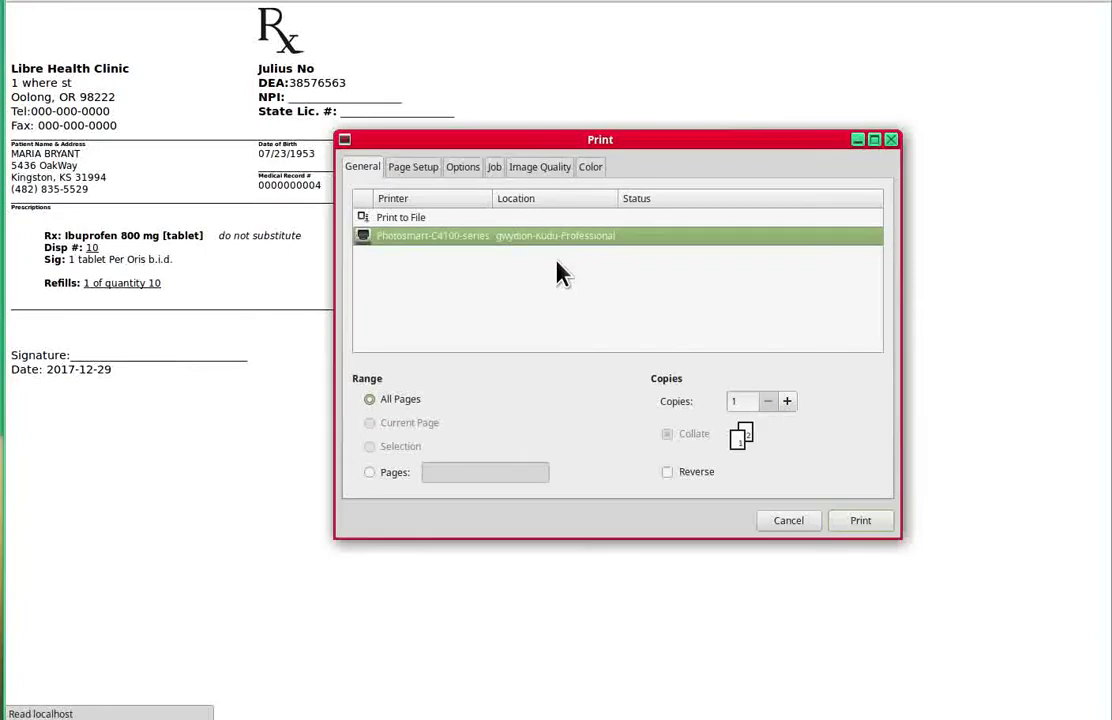
drag(605, 139, 788, 30)
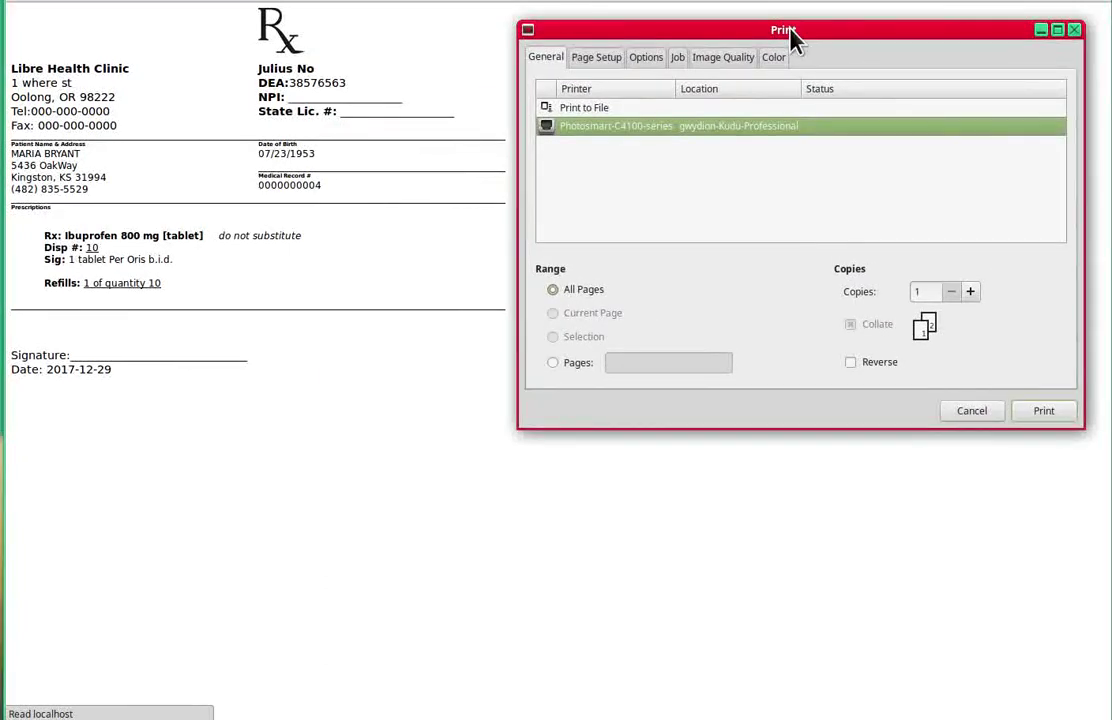
click(966, 415)
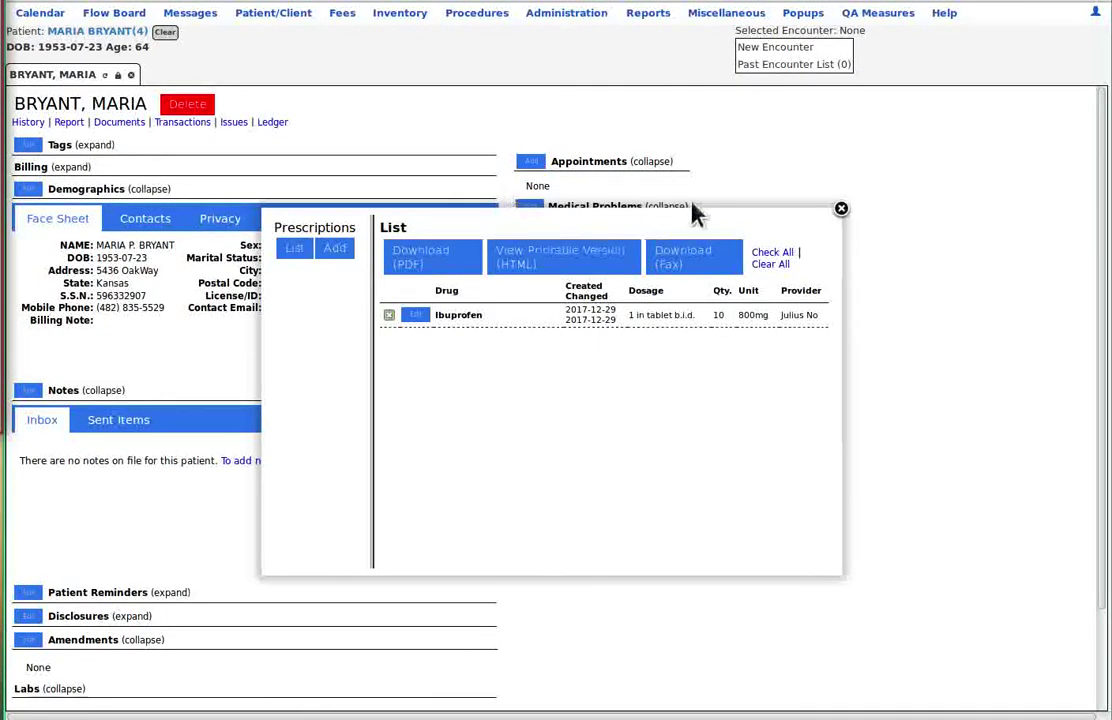
click(842, 213)
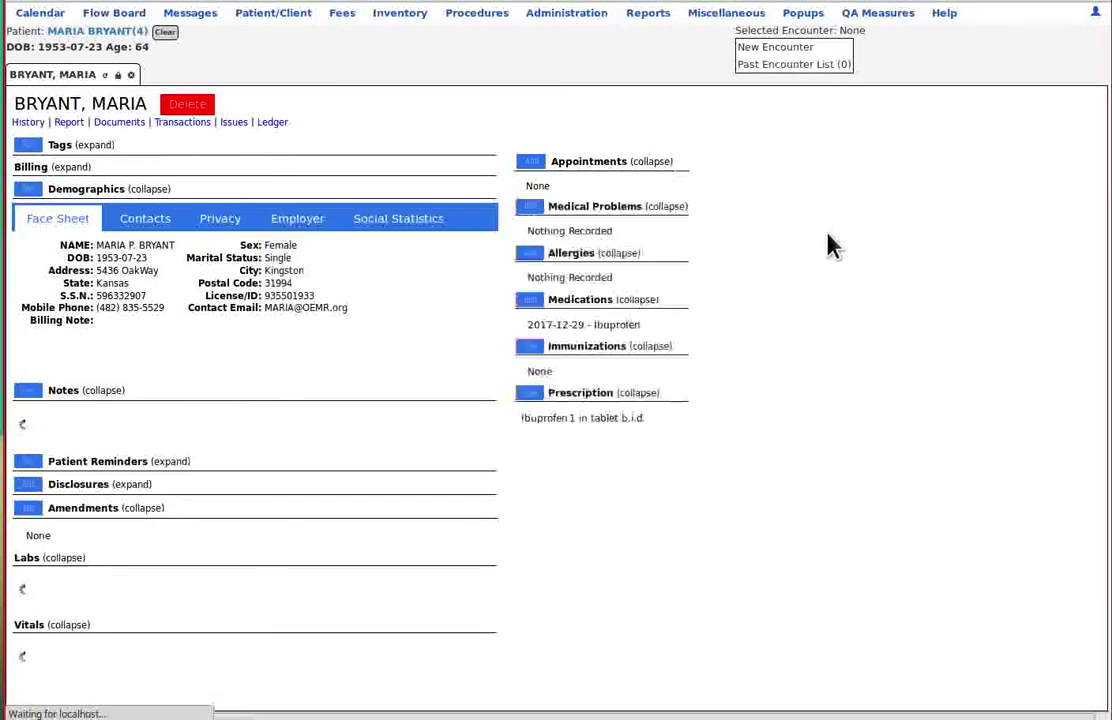
Make the patient's ibuprofen prescription inactive with the note "sdfkjhsfd", save it without dispensing and close the prescriptions window
click(531, 398)
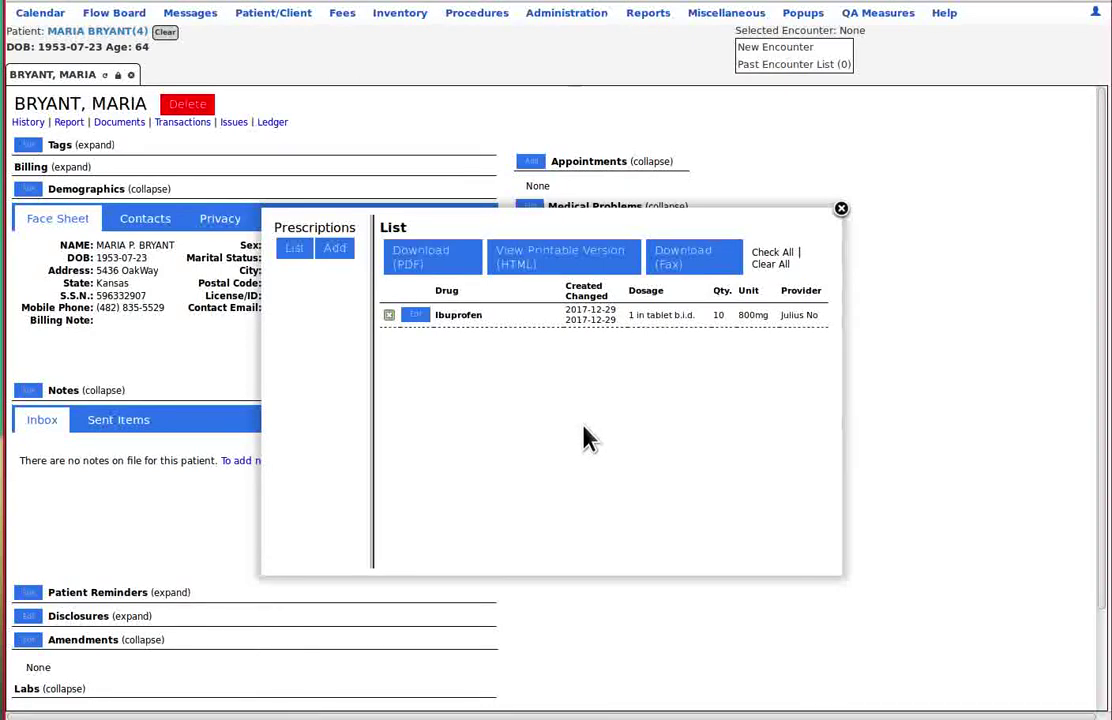
click(418, 320)
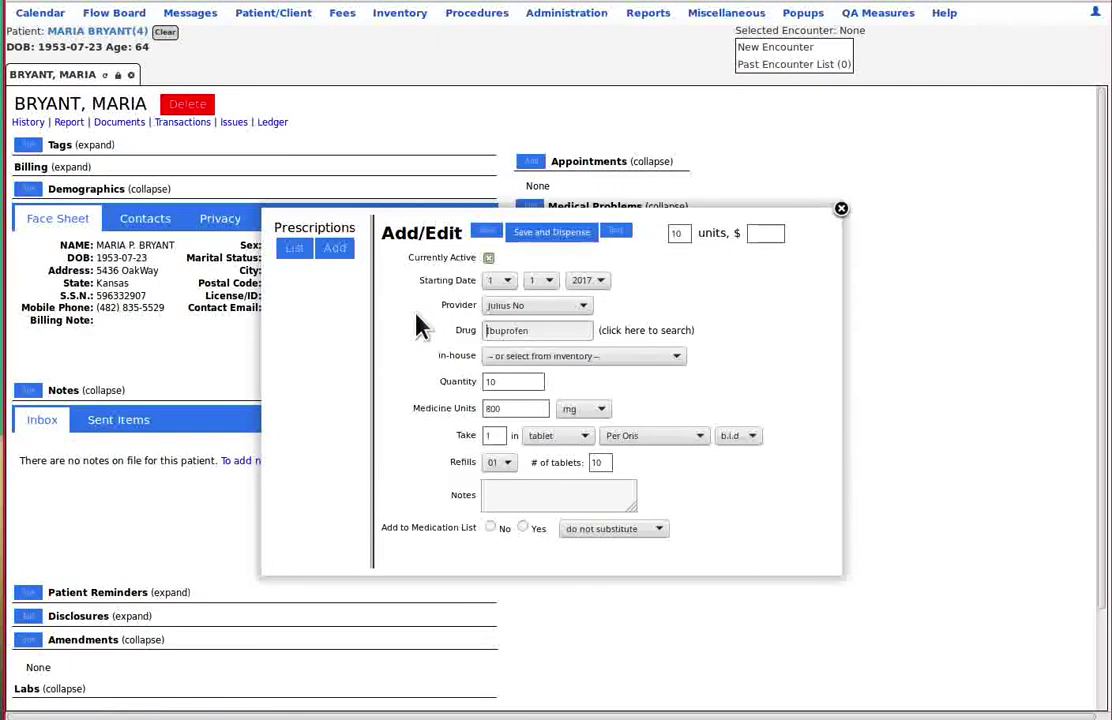
click(490, 259)
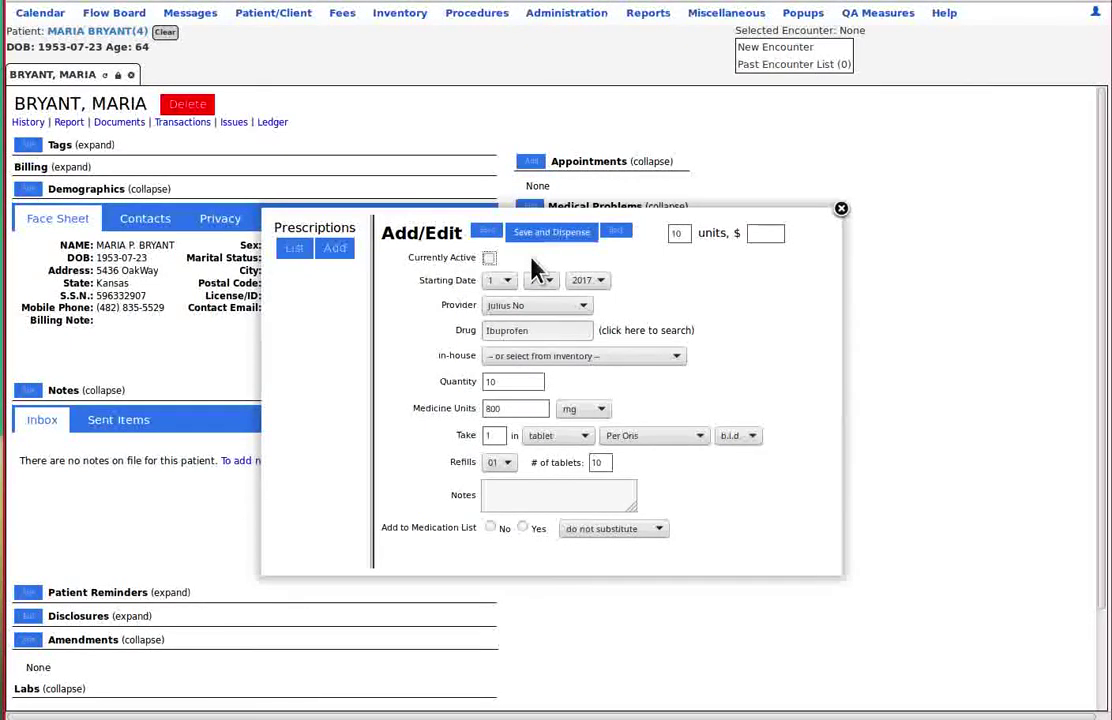
click(536, 498)
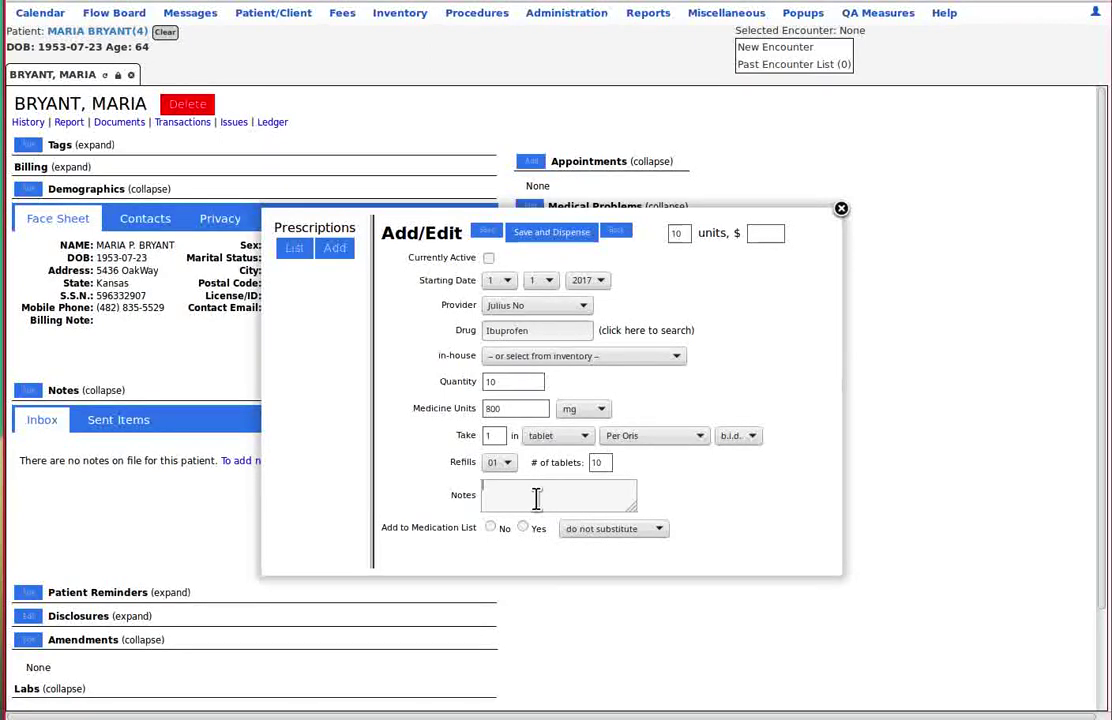
text(sdfkjhsfd)
click(487, 234)
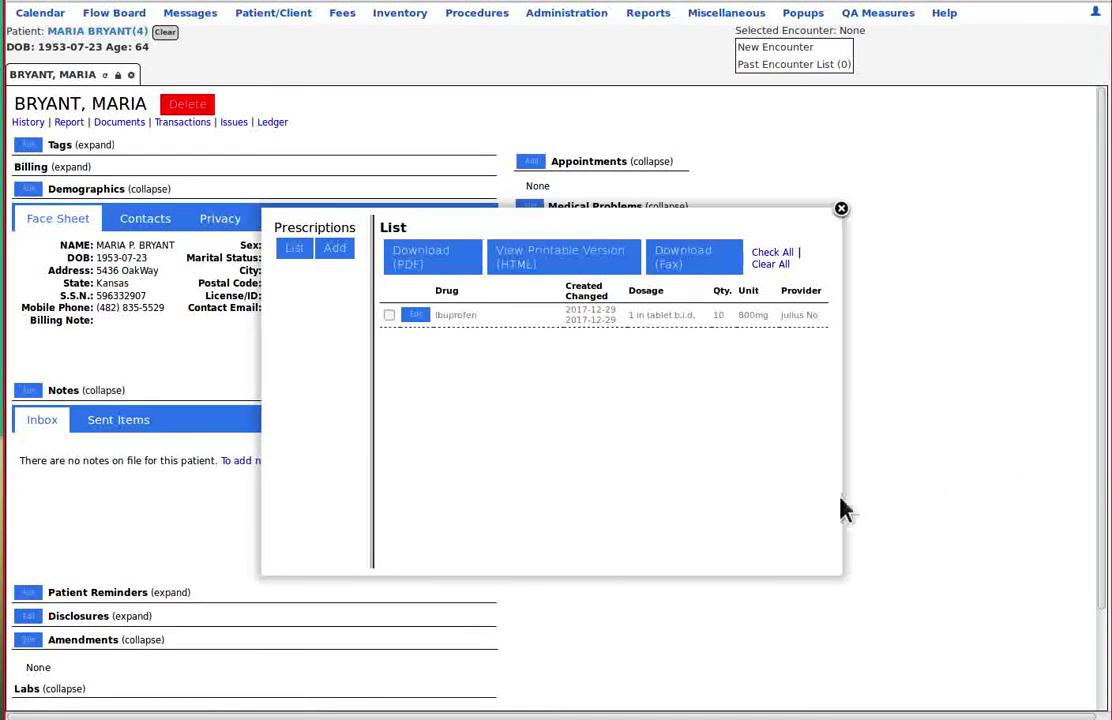
click(841, 210)
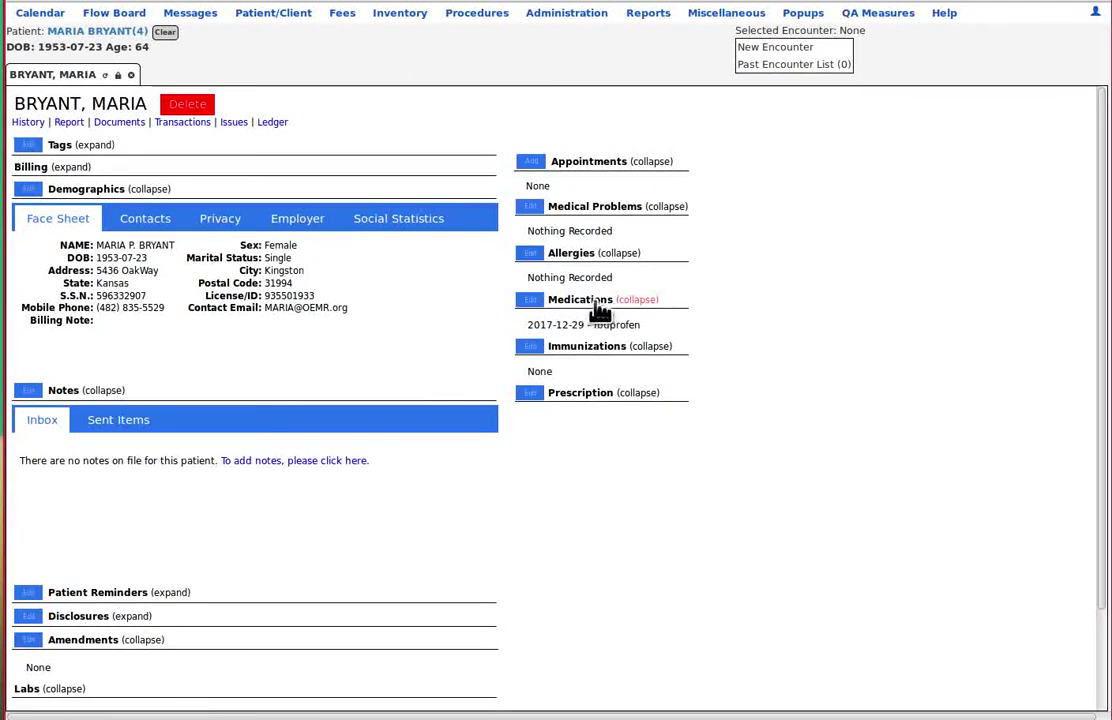
Set the end date of the ibuprofen entry in the patient's medications to 2017-12-29, save it and return to the patient summary
click(530, 302)
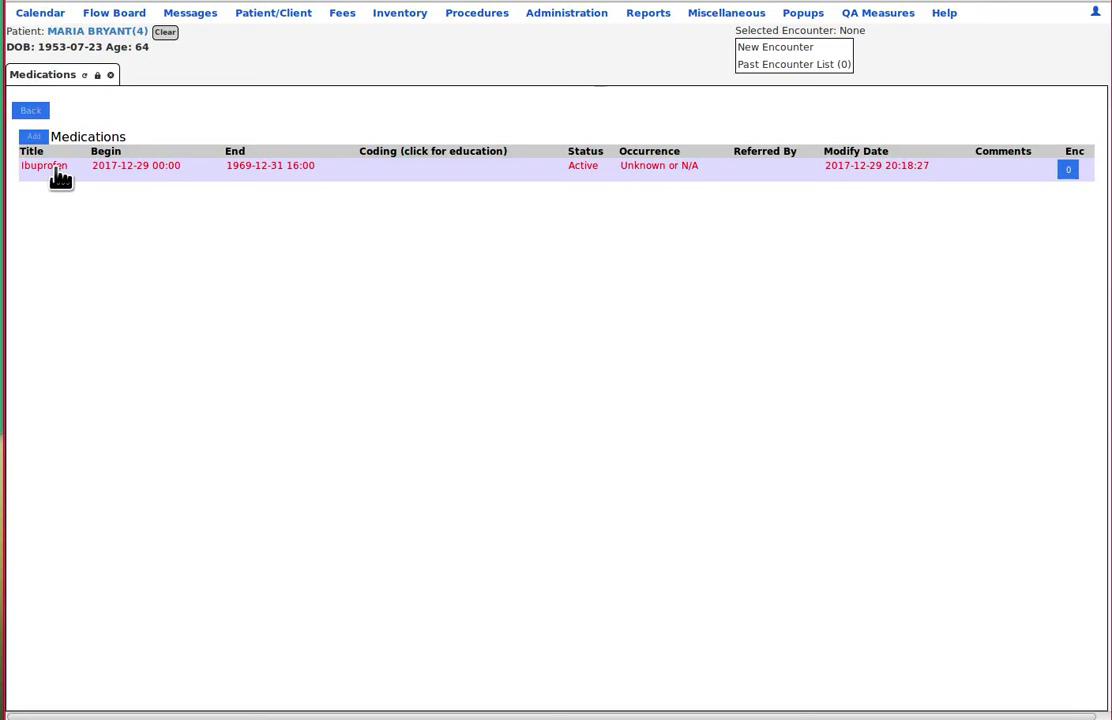
click(56, 170)
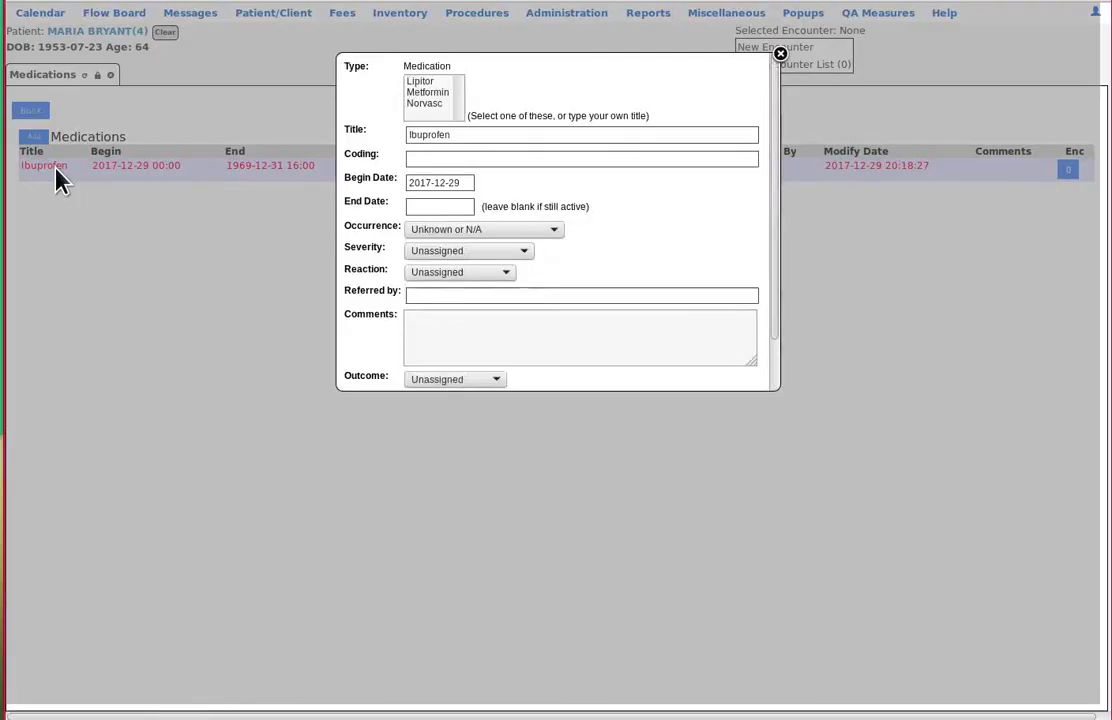
click(422, 206)
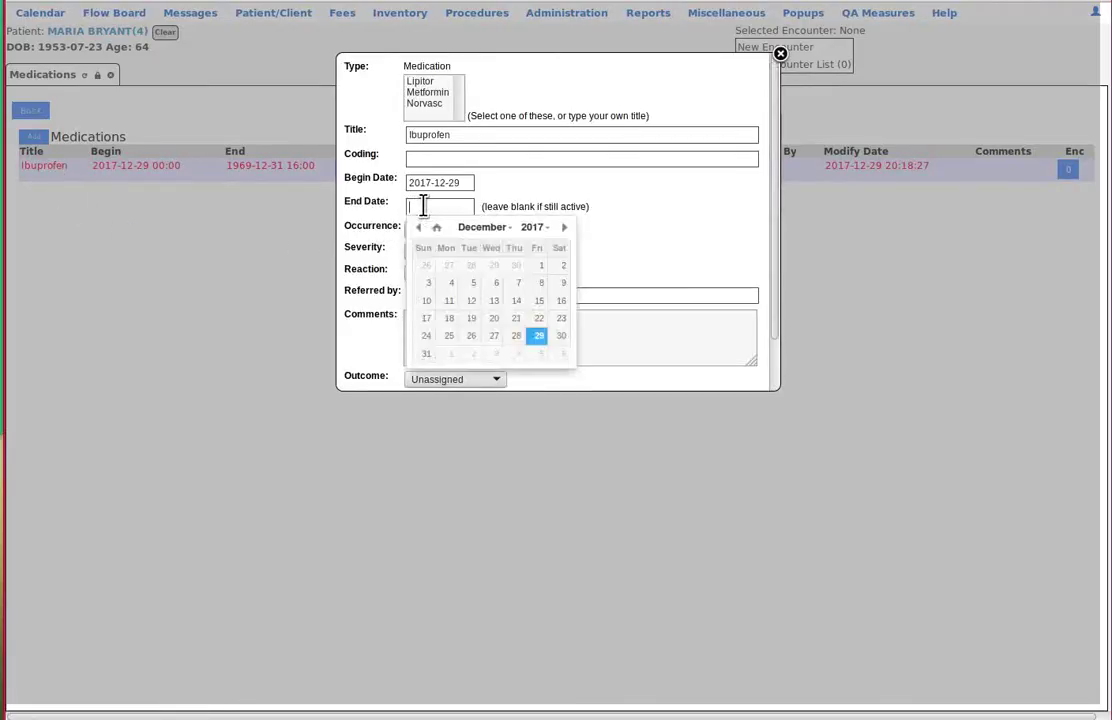
click(537, 337)
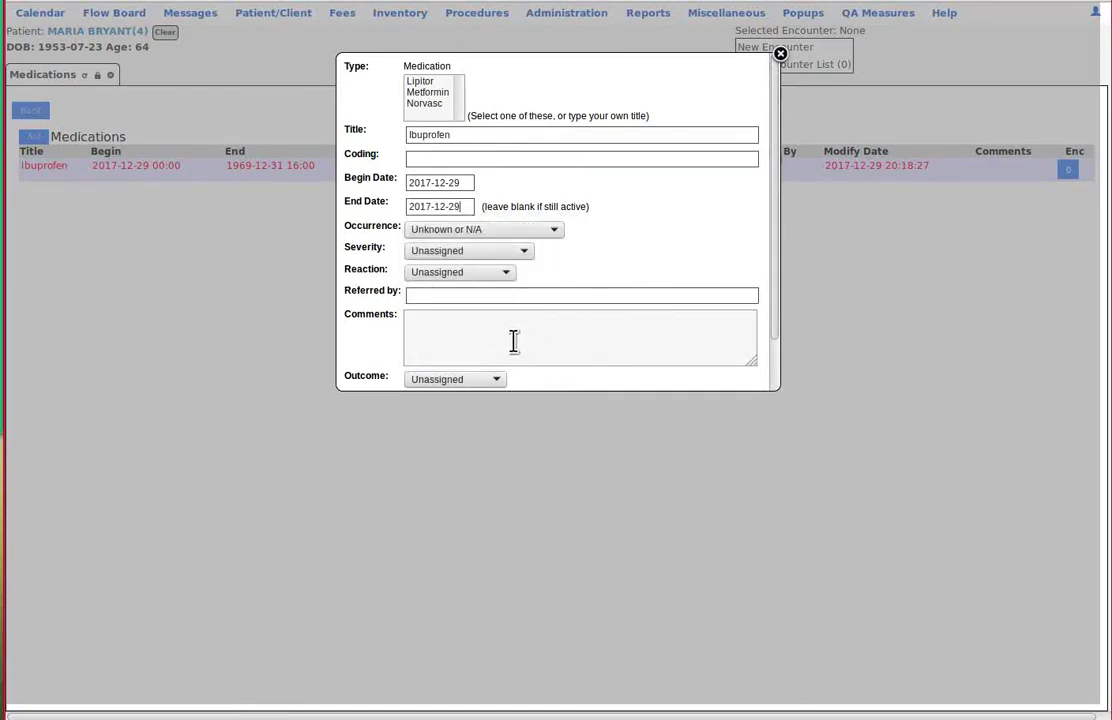
scroll(515, 335, down, 1)
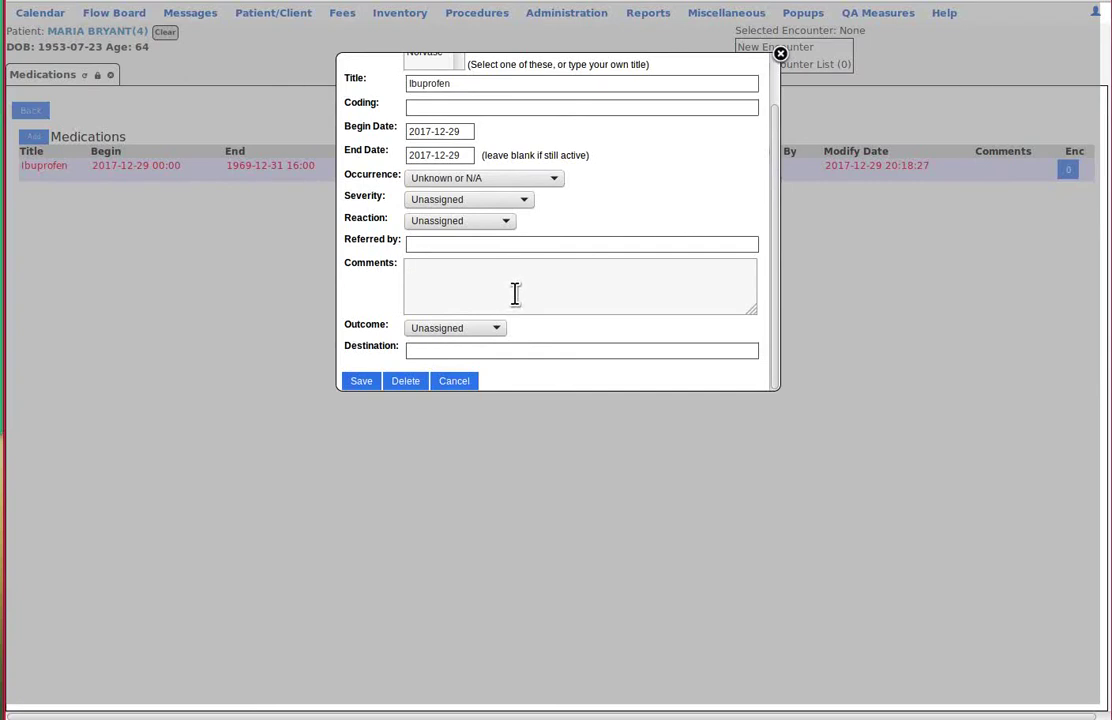
click(366, 388)
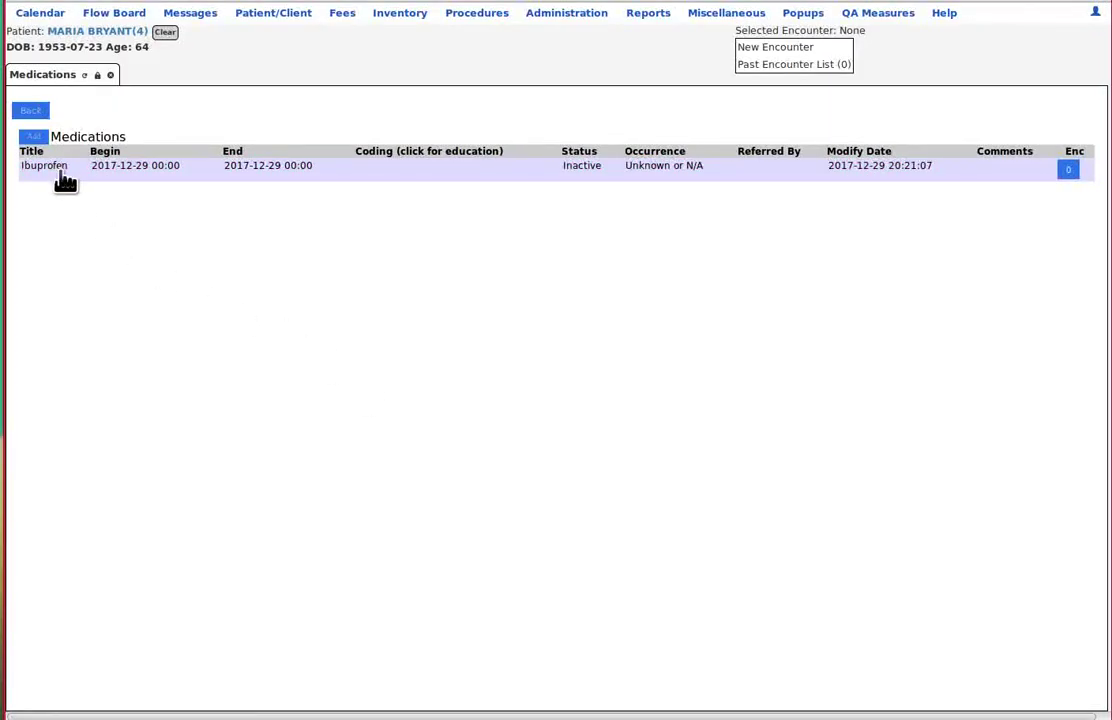
click(118, 35)
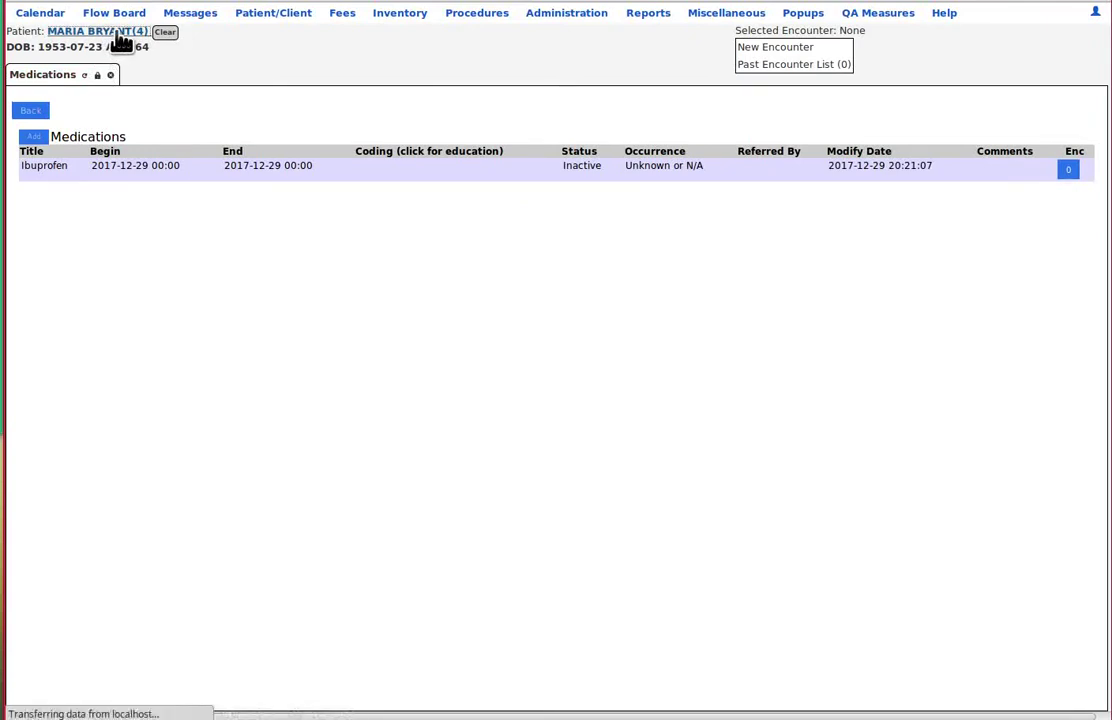